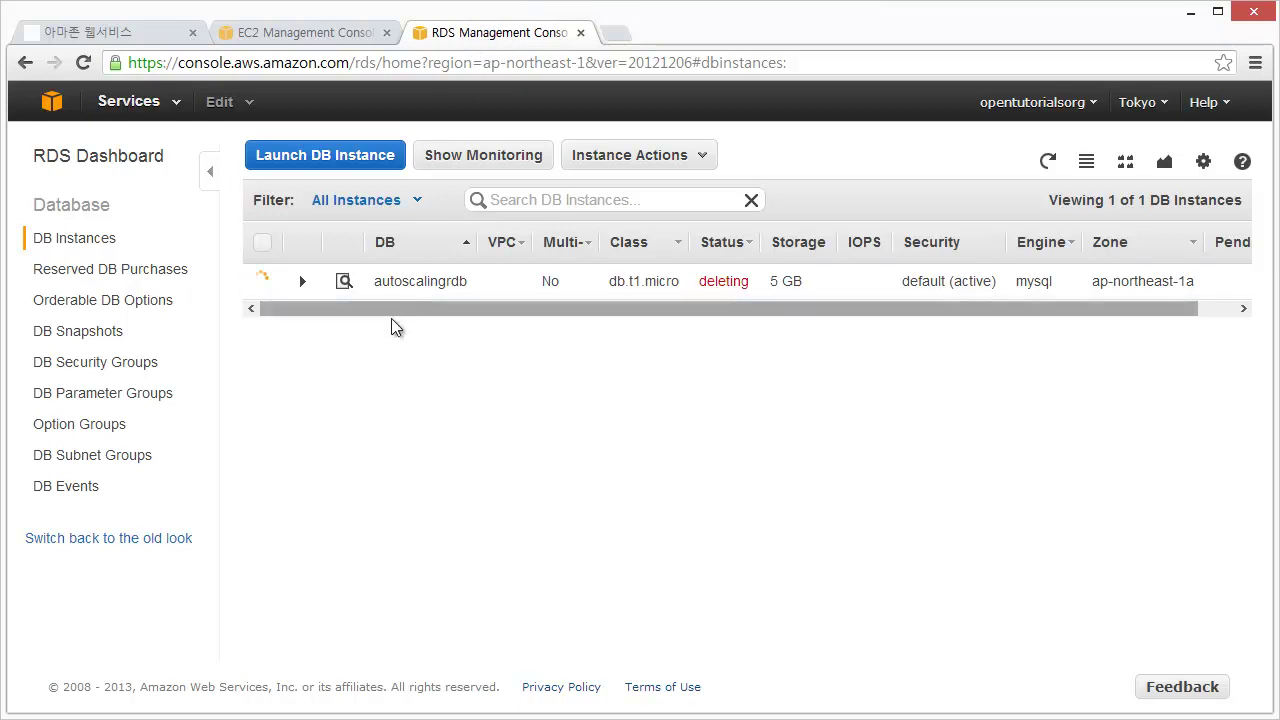
Step: Look through the RDS lessons in the course outline on the opentutorials.org page, and return to the RDS console
{"action": "left_click", "coordinate": [94, 34]}
{"action": "scroll", "coordinate": [277, 217], "scroll_direction": "up", "scroll_amount": 2}
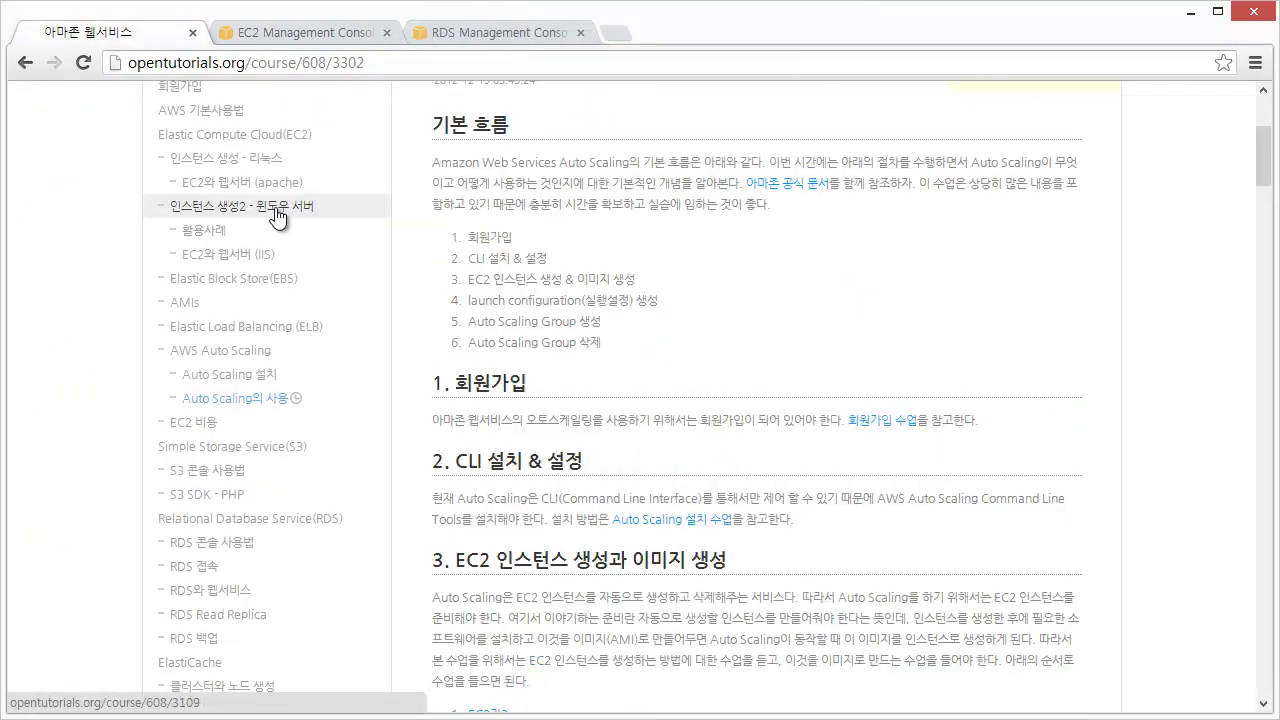
{"action": "scroll", "coordinate": [266, 330], "scroll_direction": "down", "scroll_amount": 1}
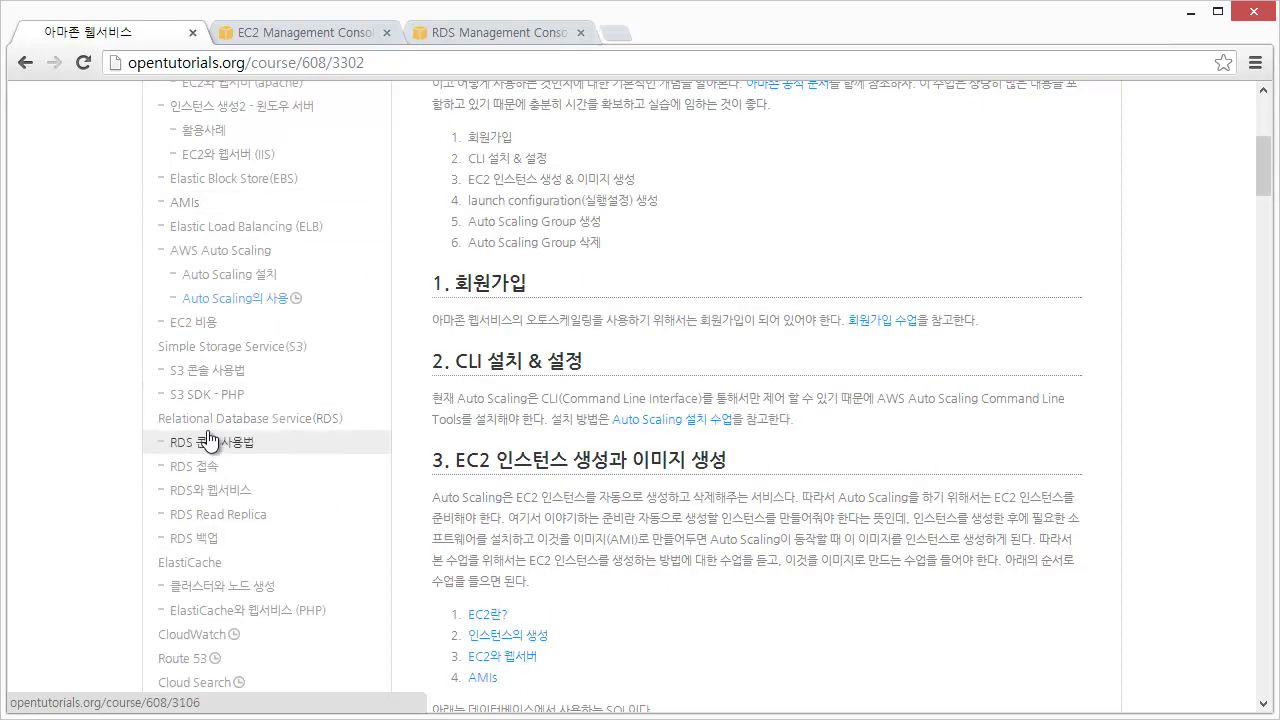
{"action": "left_click", "coordinate": [498, 32]}
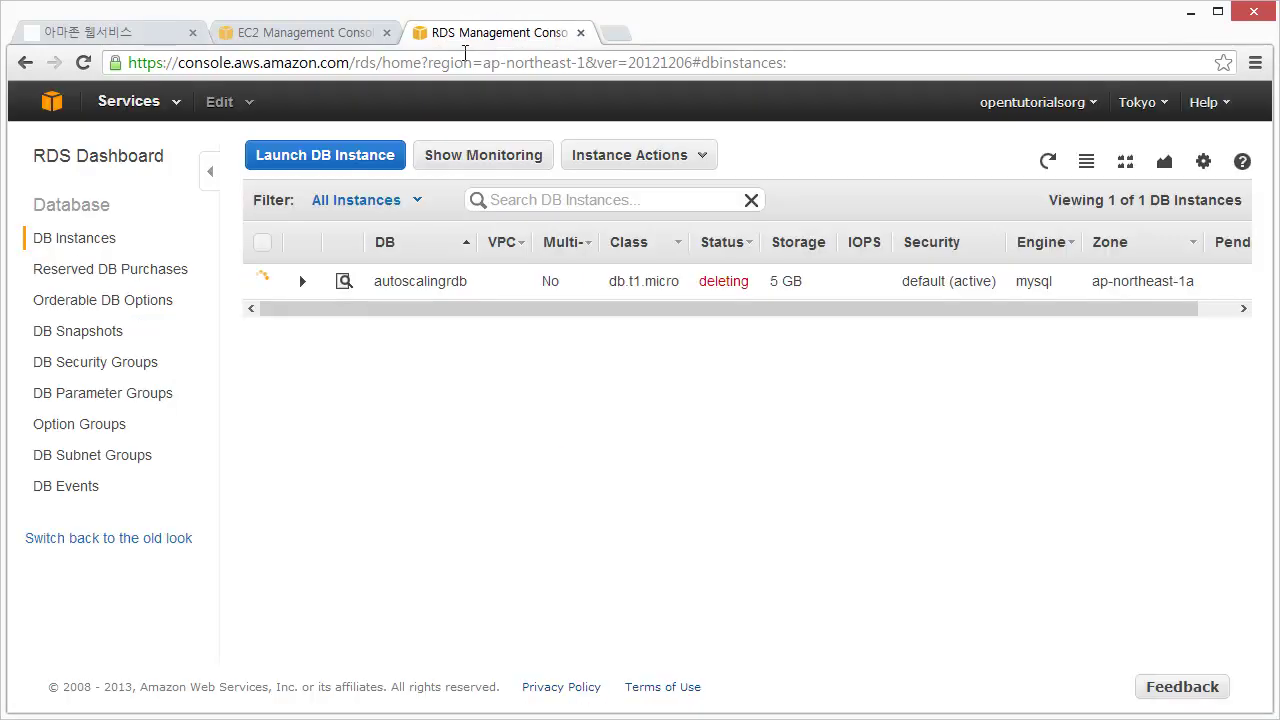
Step: Start launching a MySQL DB instance with instance class db.t1.micro and Multi-AZ deployment set to No
{"action": "left_click", "coordinate": [361, 156]}
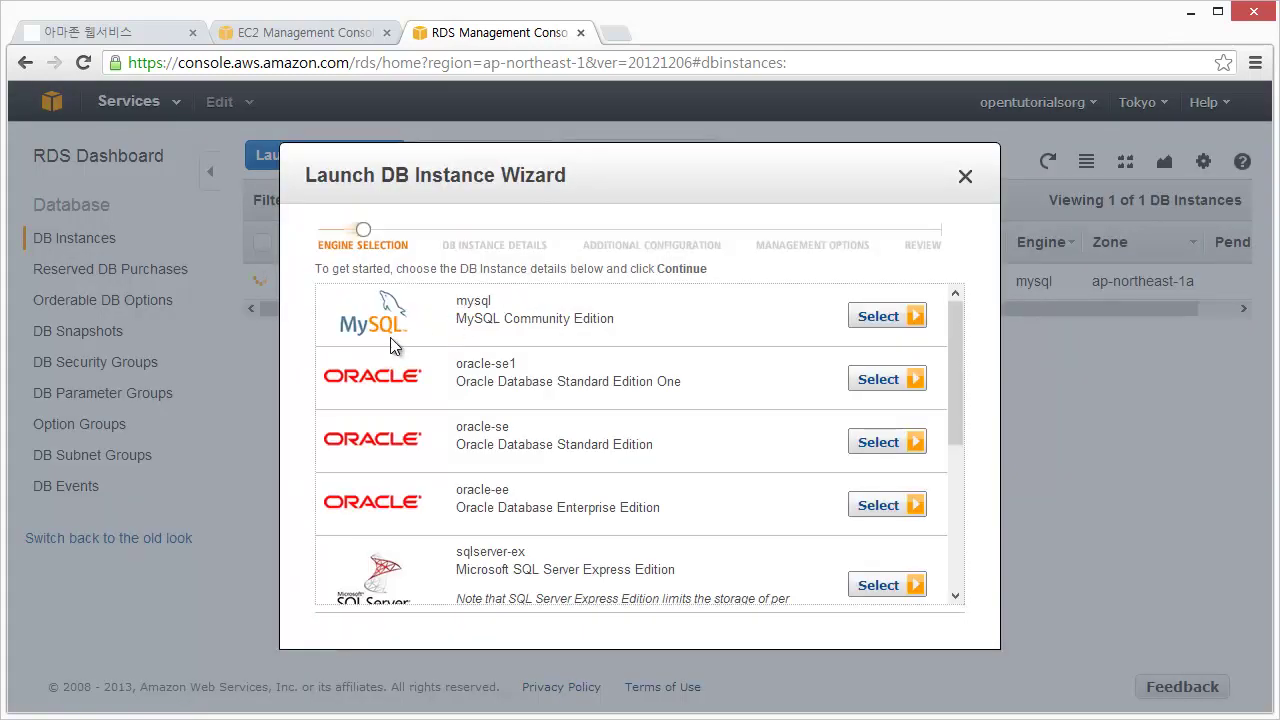
{"action": "left_click", "coordinate": [905, 318]}
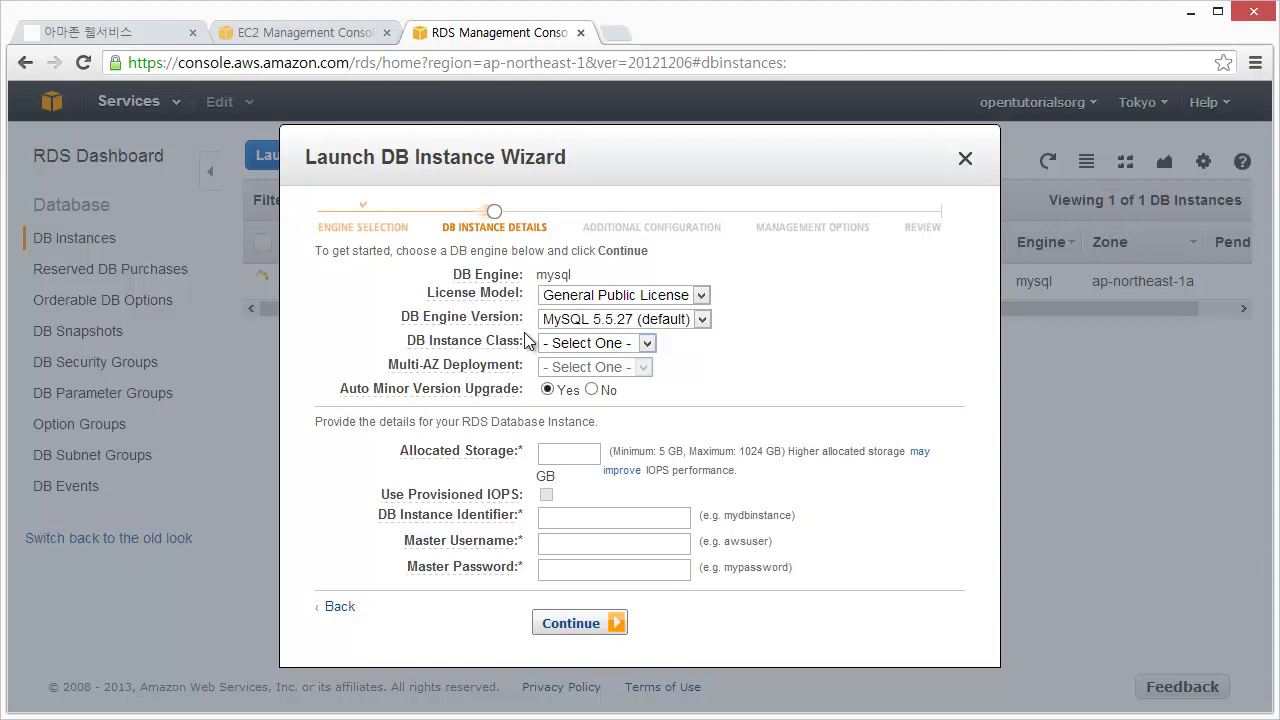
{"action": "left_click", "coordinate": [558, 346]}
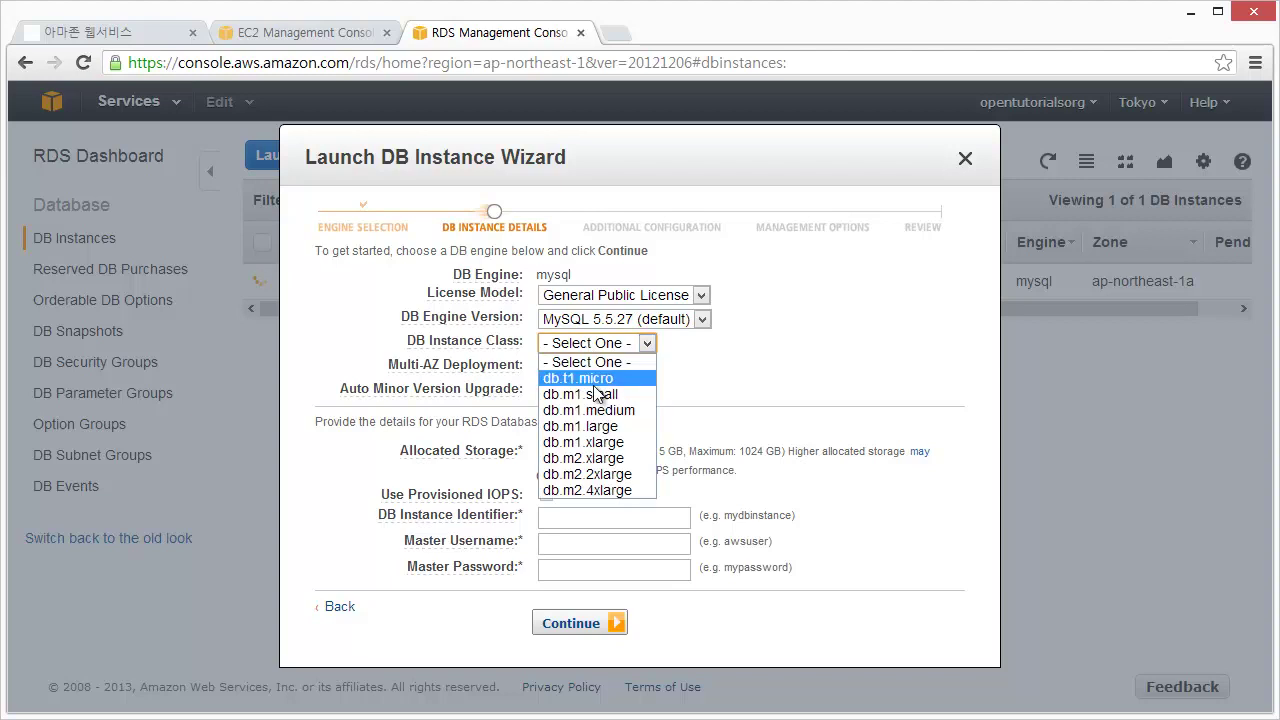
{"action": "left_click", "coordinate": [596, 380]}
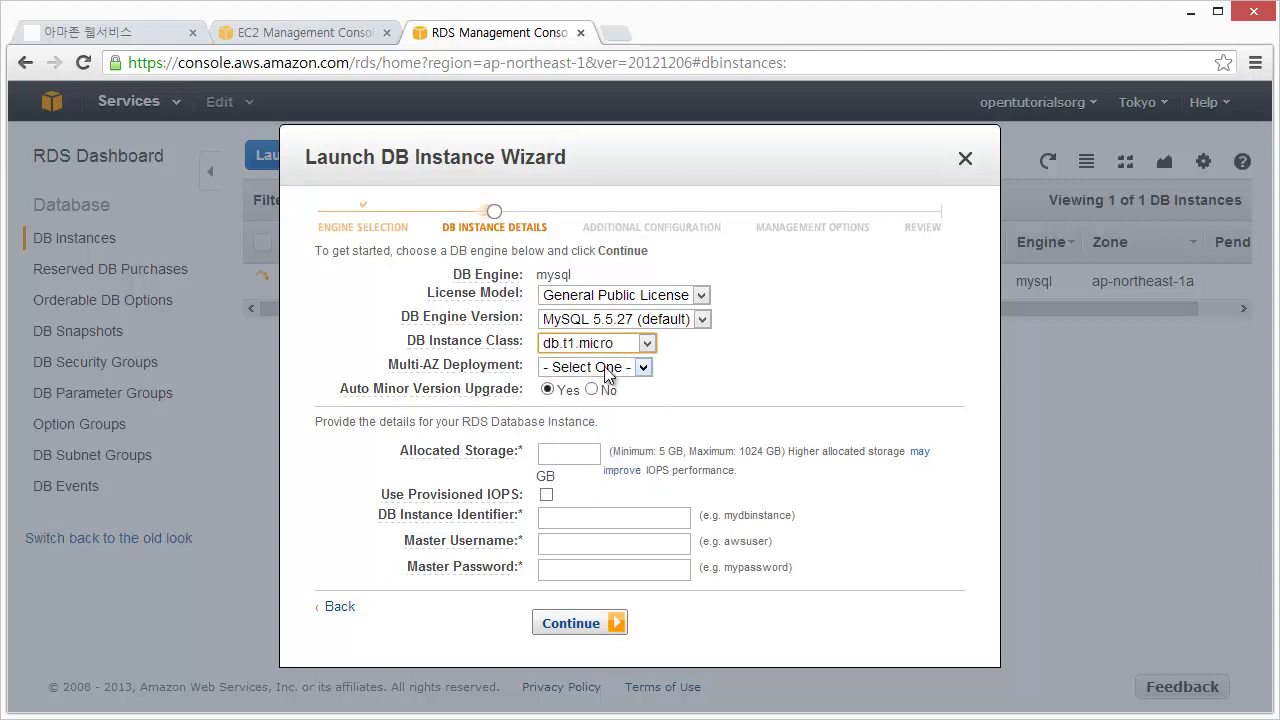
{"action": "mouse_move", "coordinate": [428, 378]}
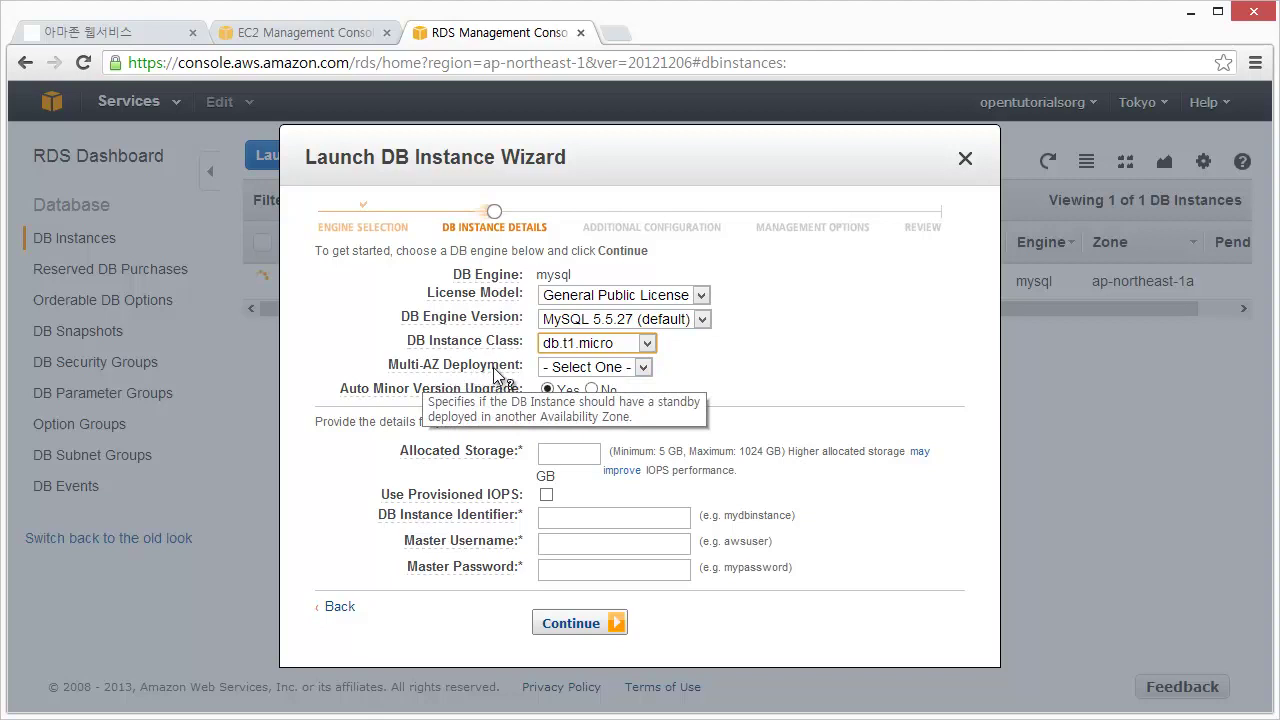
{"action": "left_click", "coordinate": [553, 375]}
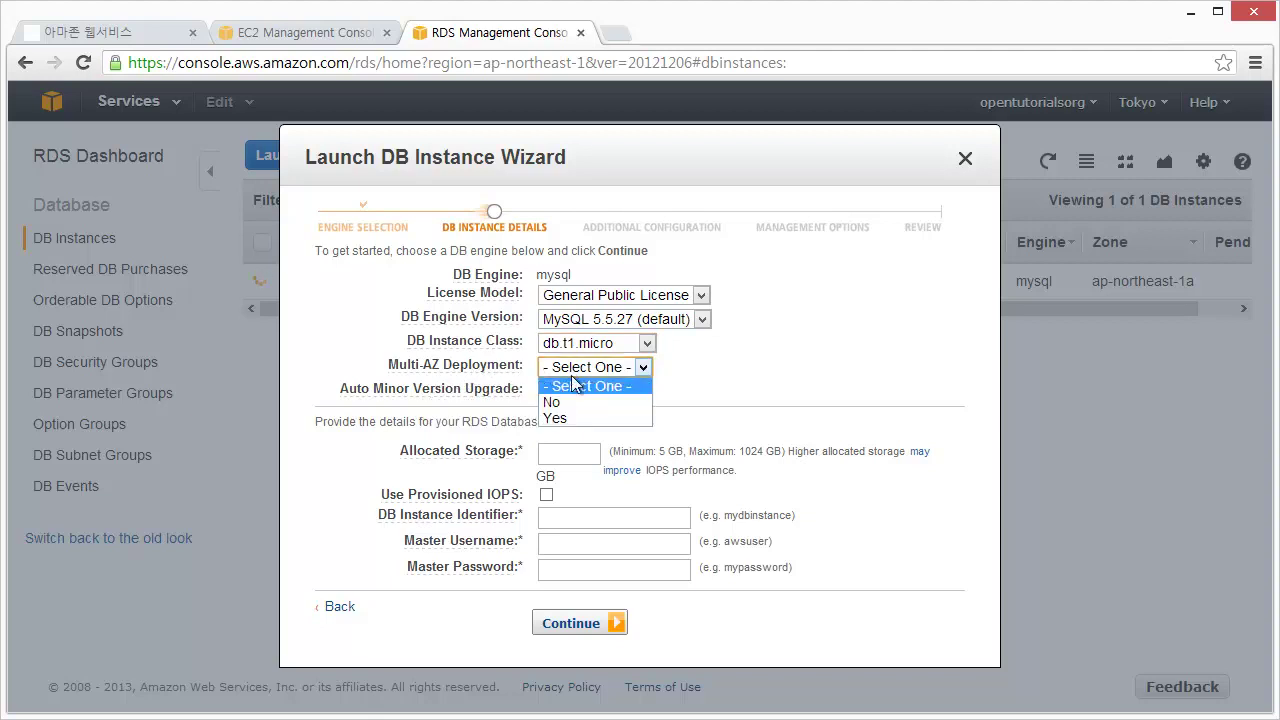
{"action": "left_click", "coordinate": [586, 401]}
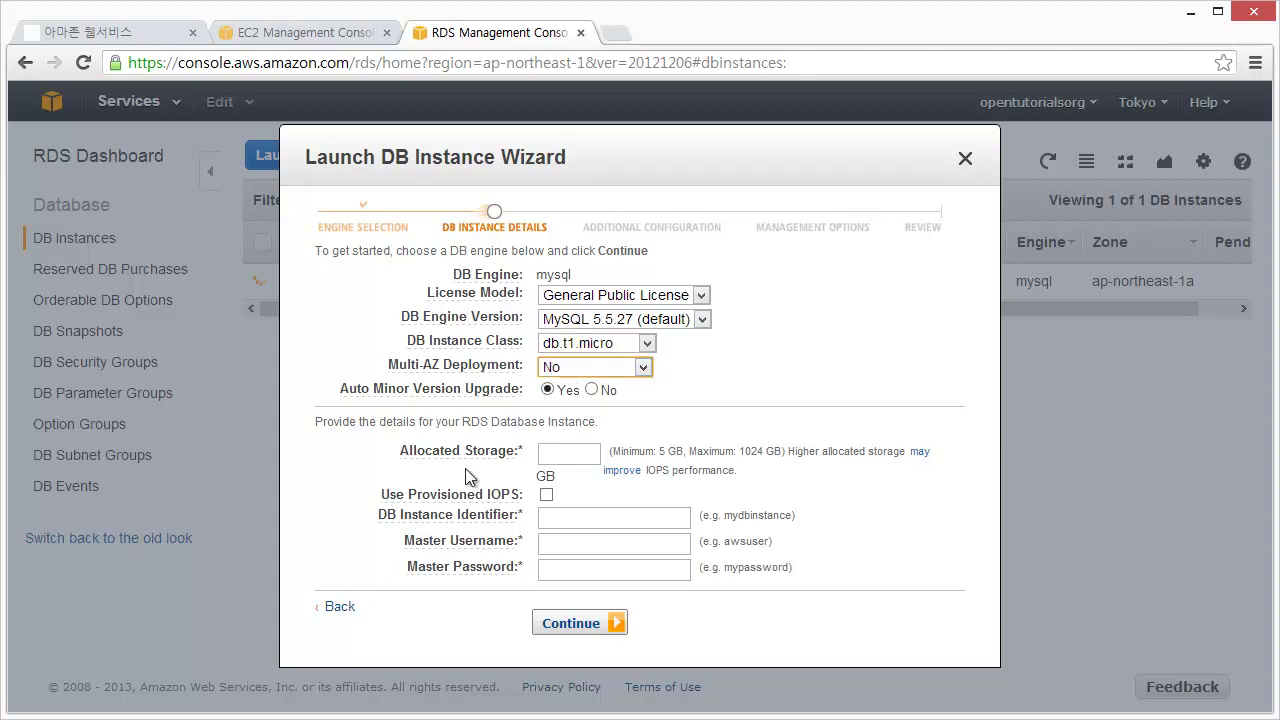
Step: Set the allocated storage to 5 GB and the DB instance identifier to AutoScalingRDS
{"action": "left_click", "coordinate": [582, 455]}
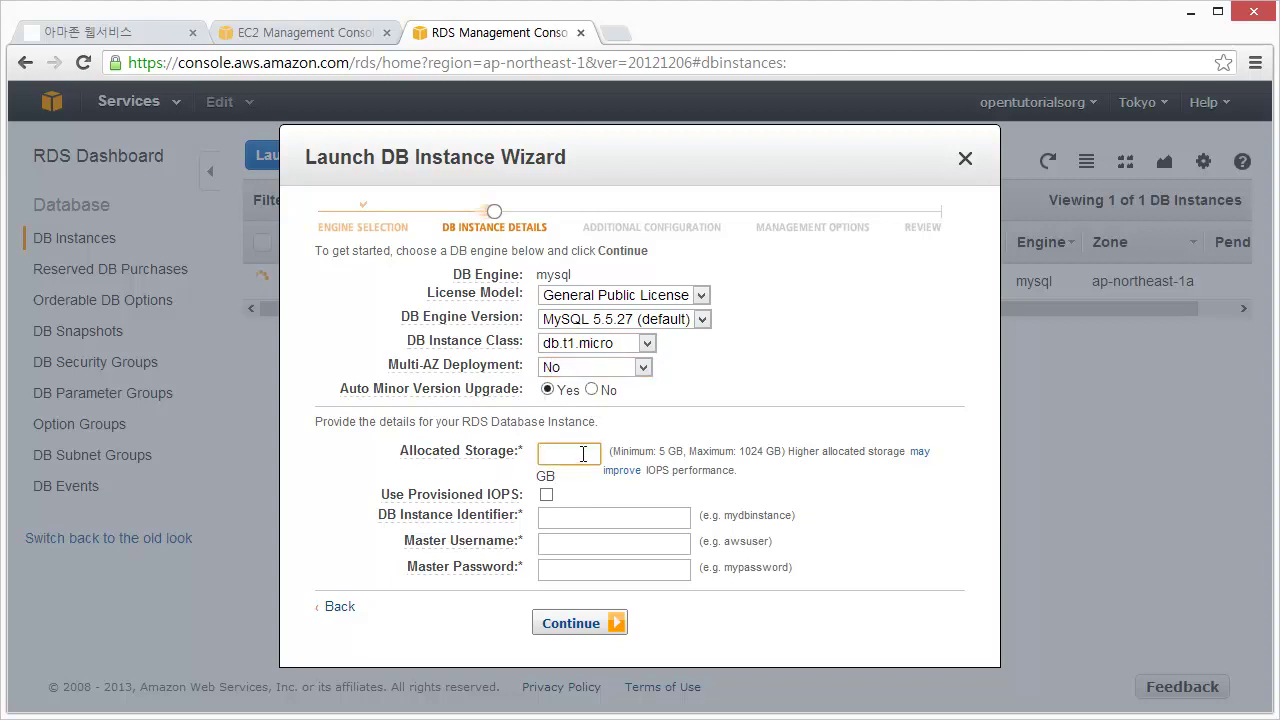
{"action": "type", "text": "5"}
{"action": "left_click", "coordinate": [597, 524]}
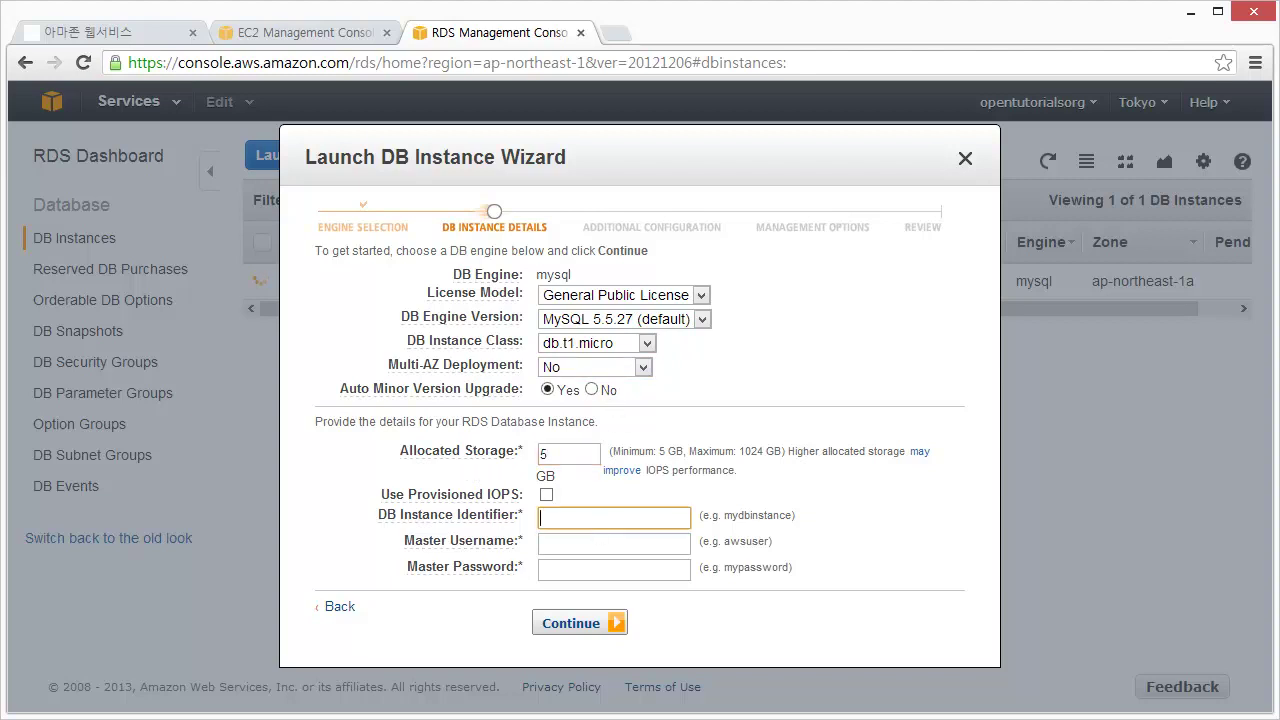
{"action": "type", "text": "Aud"}
{"action": "type", "text": "oScaling"}
{"action": "type", "text": "RDS"}
Step: Enter the master username and master password, and continue to the additional configuration
{"action": "left_click", "coordinate": [614, 543]}
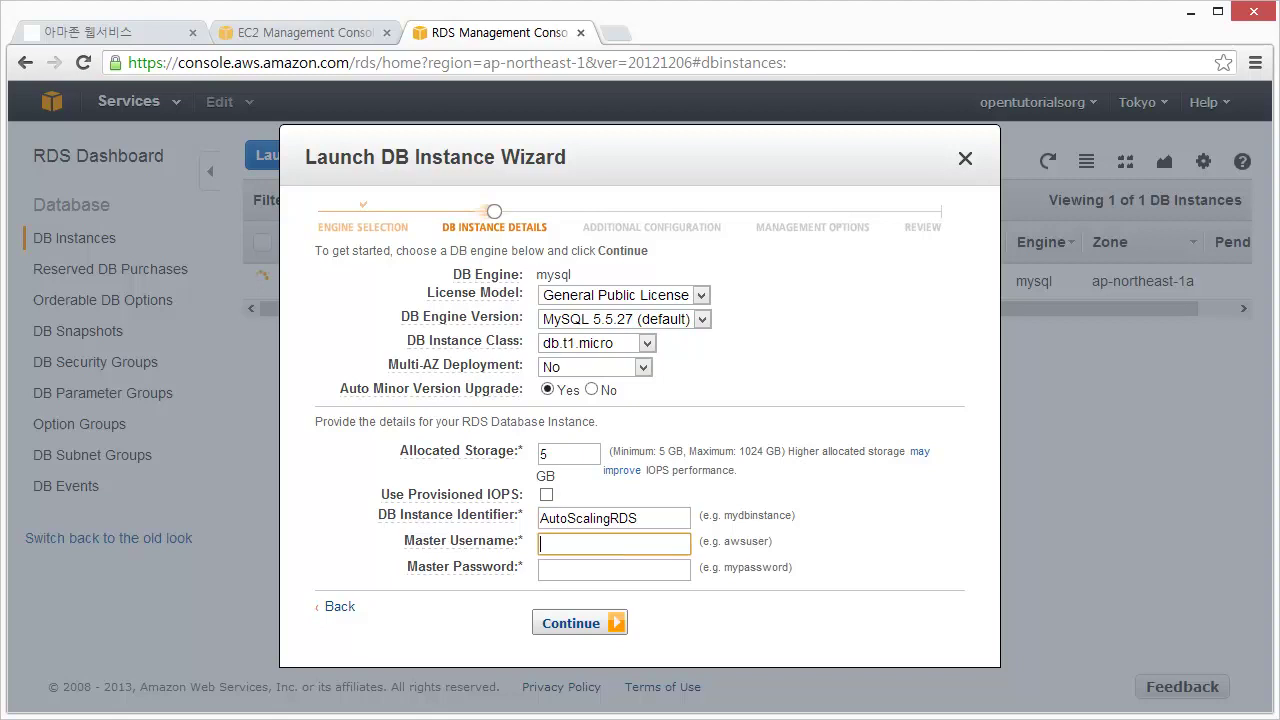
{"action": "type", "text": "egoing"}
{"action": "key", "text": "Tab"}
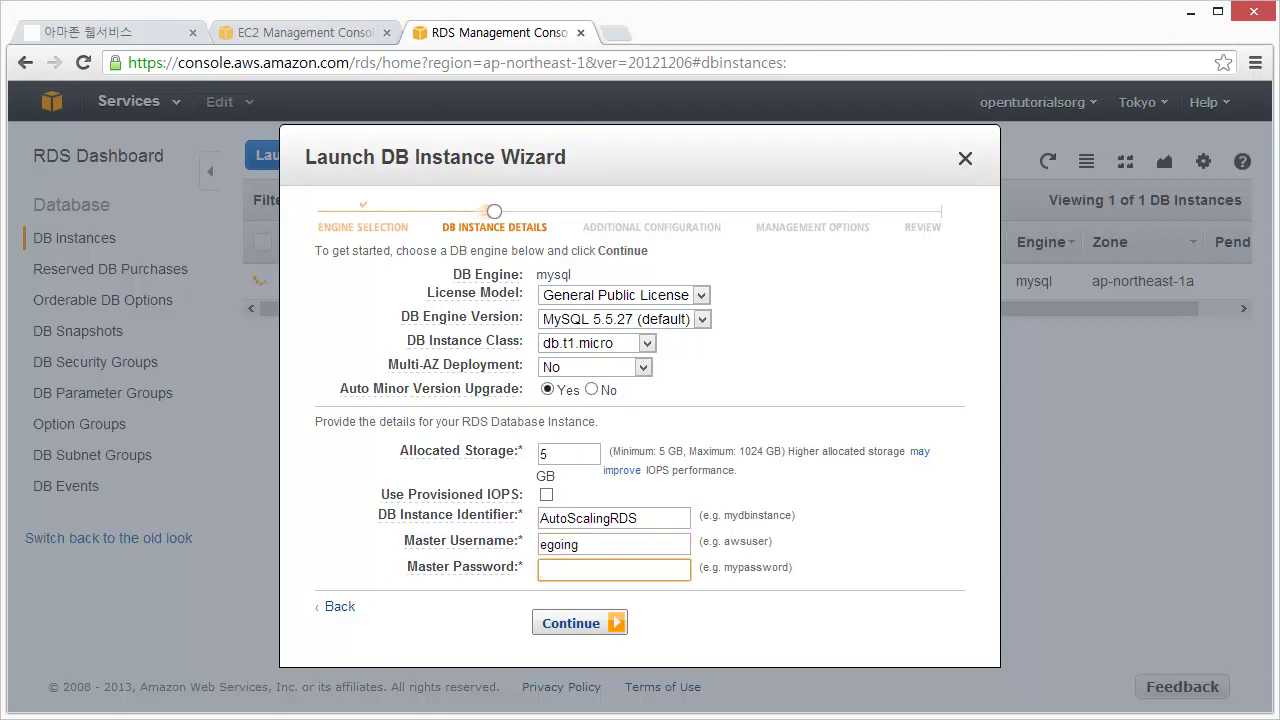
{"action": "type", "text": "11111111"}
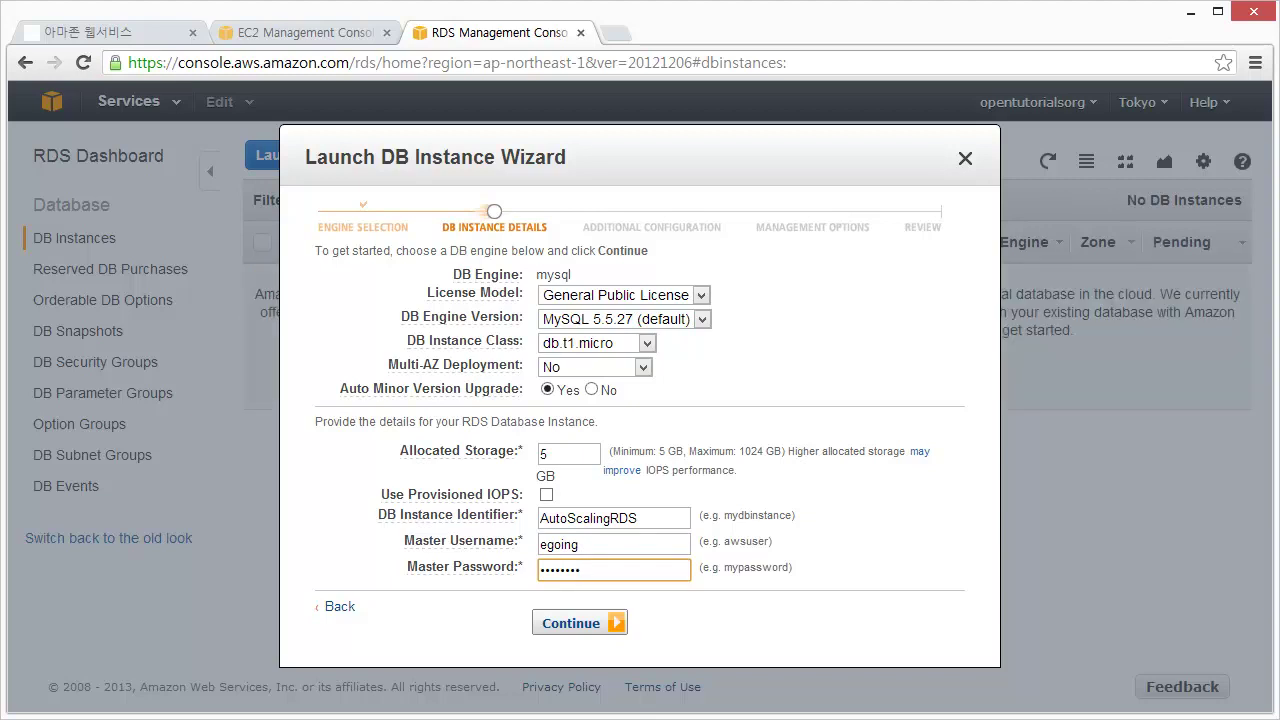
{"action": "left_click", "coordinate": [610, 627]}
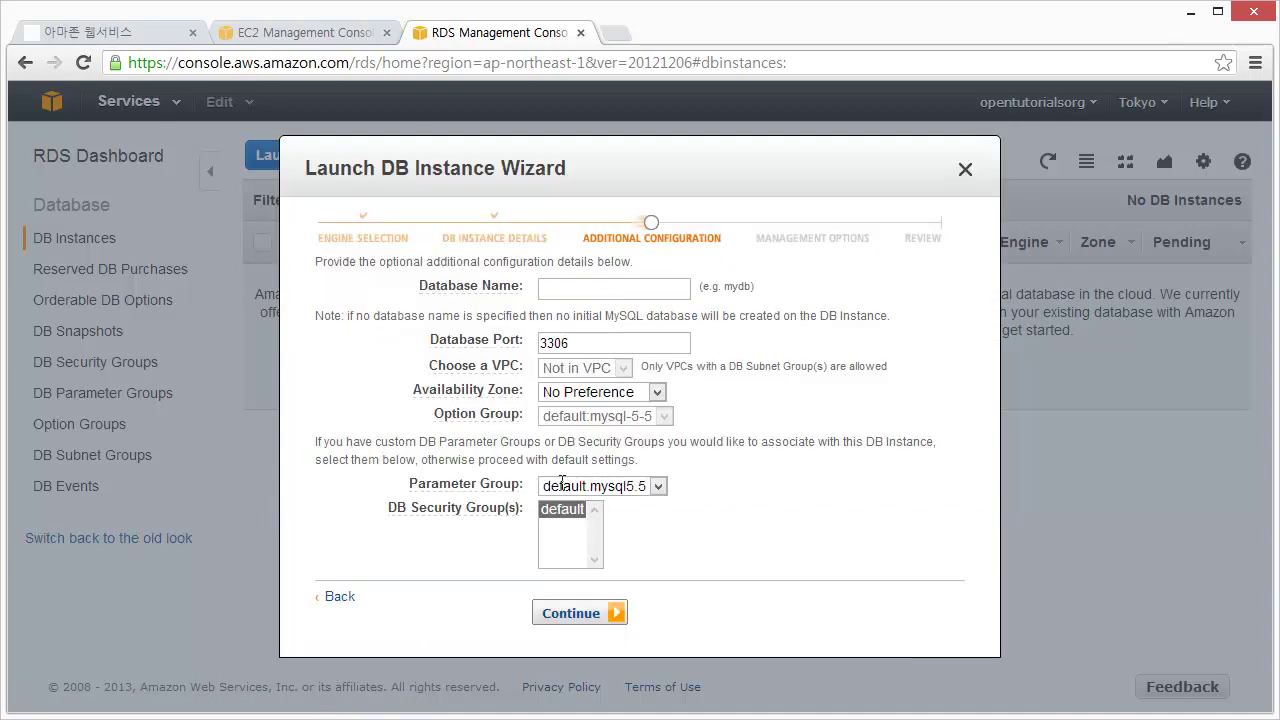
Step: Name the initial database AutoScaling
{"action": "left_click", "coordinate": [568, 289]}
{"action": "type", "text": "Au"}
{"action": "key", "text": "BackSpace"}
{"action": "key", "text": "BackSpace"}
{"action": "type", "text": "Au"}
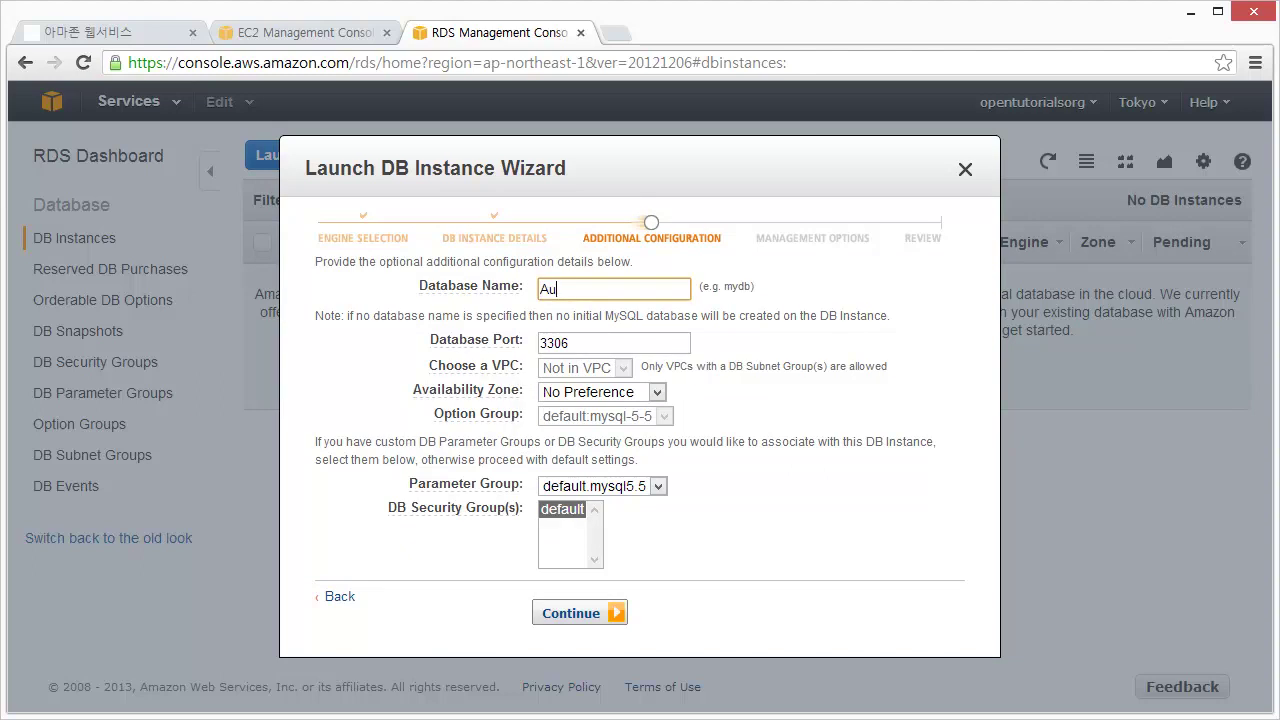
{"action": "type", "text": "toScaling"}
Step: Set the availability zone to ap-northeast-1a and proceed to the review with the default management options
{"action": "left_click", "coordinate": [604, 343]}
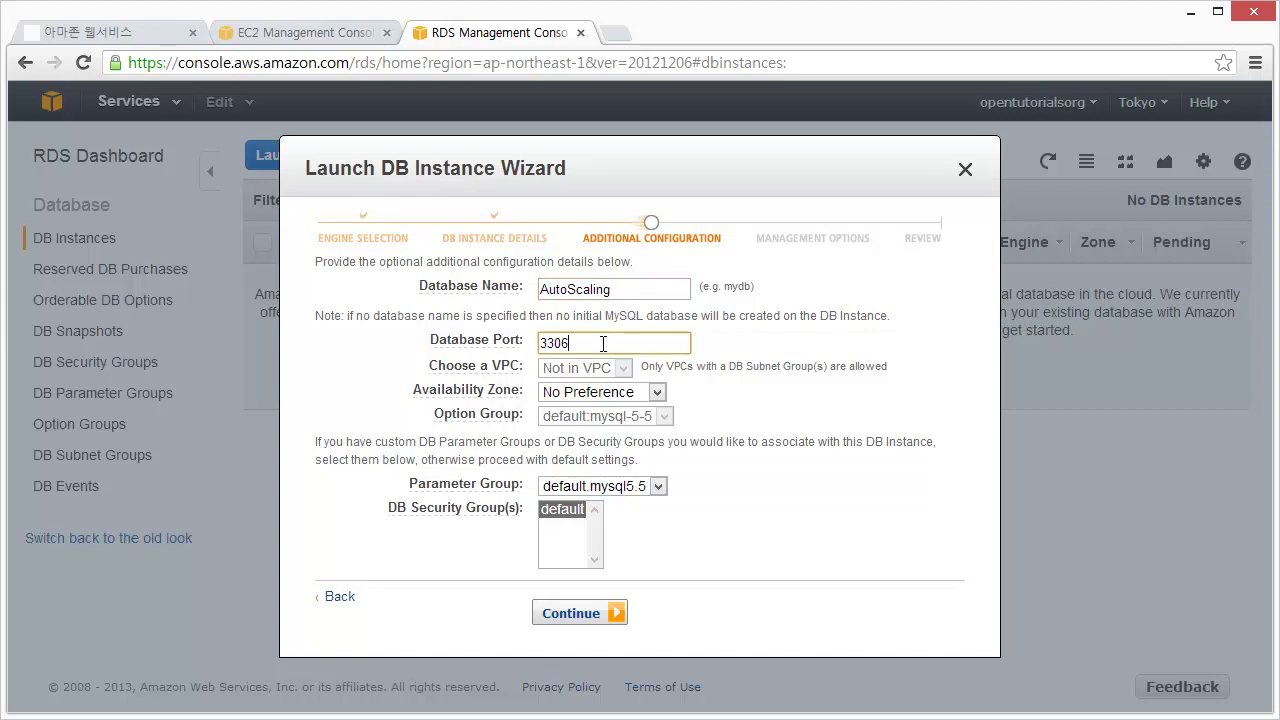
{"action": "left_click", "coordinate": [589, 393]}
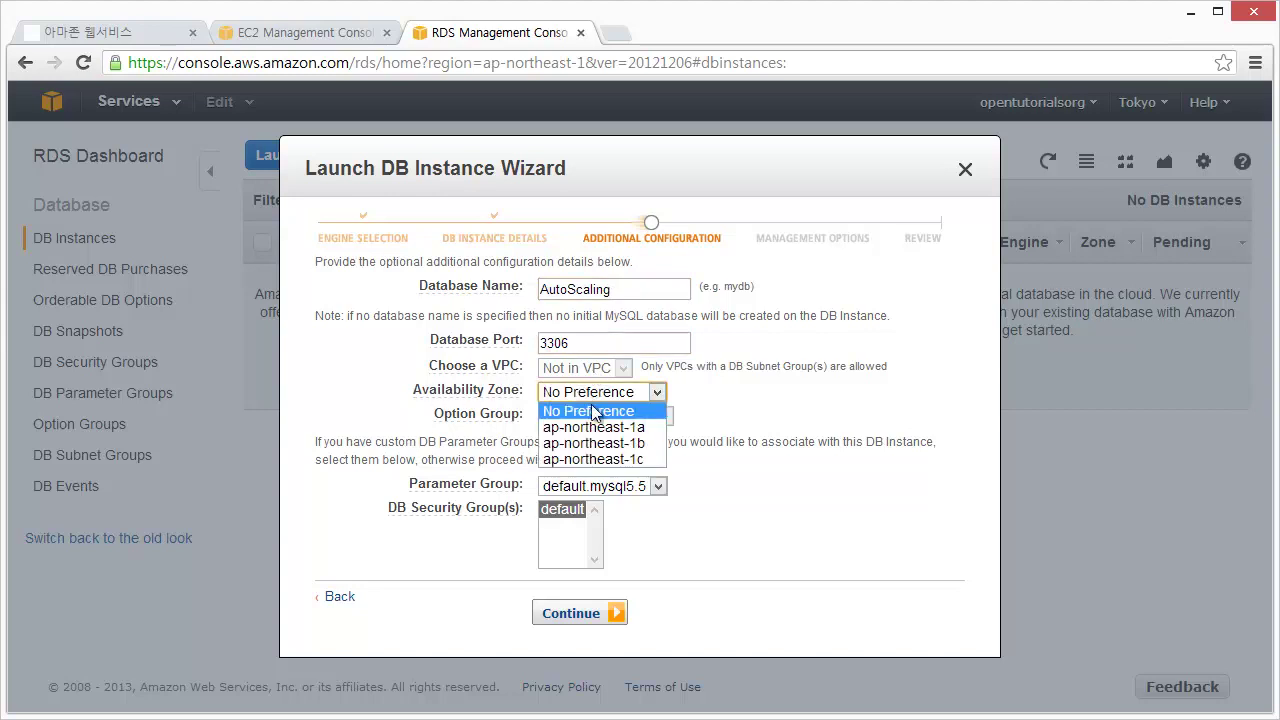
{"action": "left_click", "coordinate": [594, 427]}
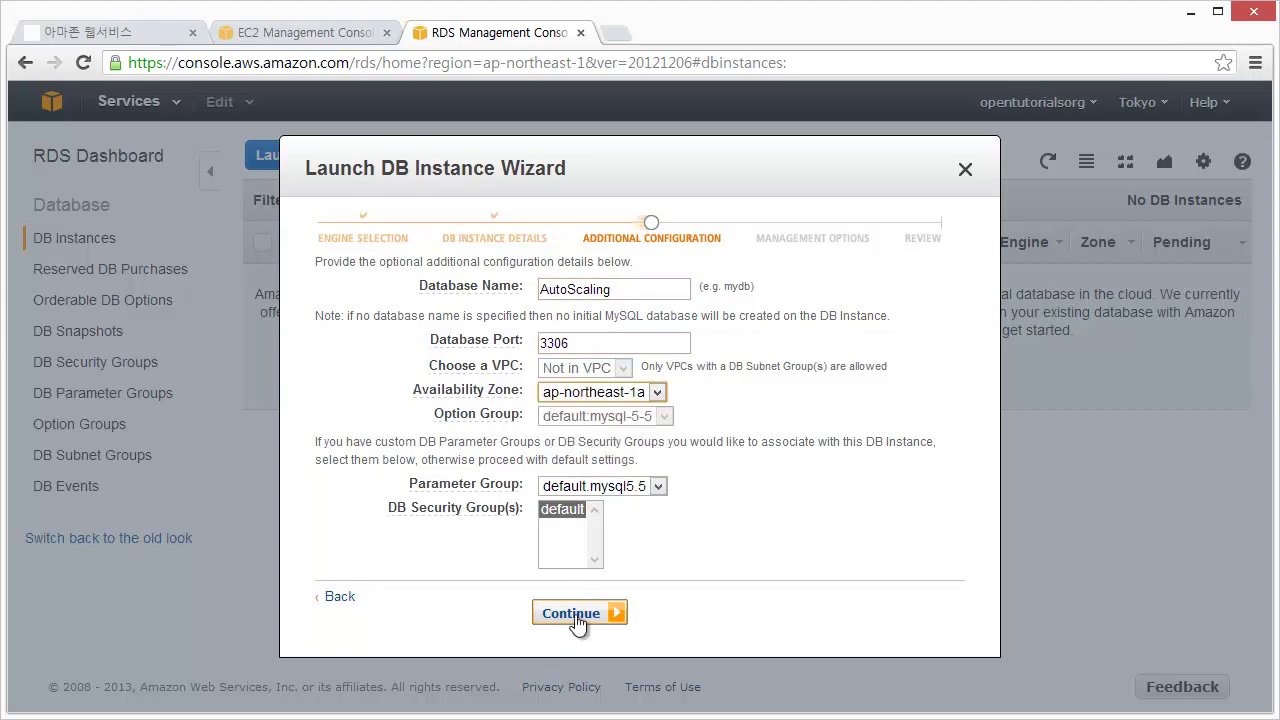
{"action": "left_click", "coordinate": [577, 616]}
{"action": "left_click", "coordinate": [570, 566]}
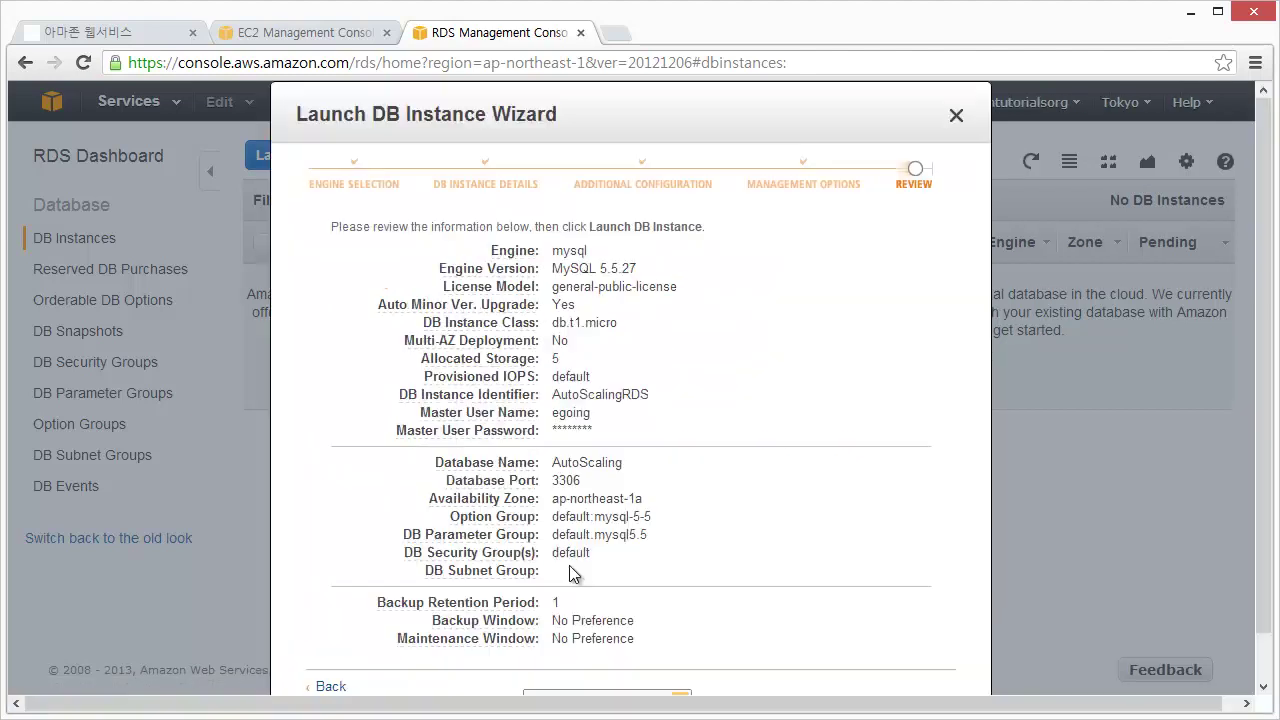
Step: Launch the reviewed DB instance and close the wizard
{"action": "scroll", "coordinate": [842, 395], "scroll_direction": "down", "scroll_amount": 1}
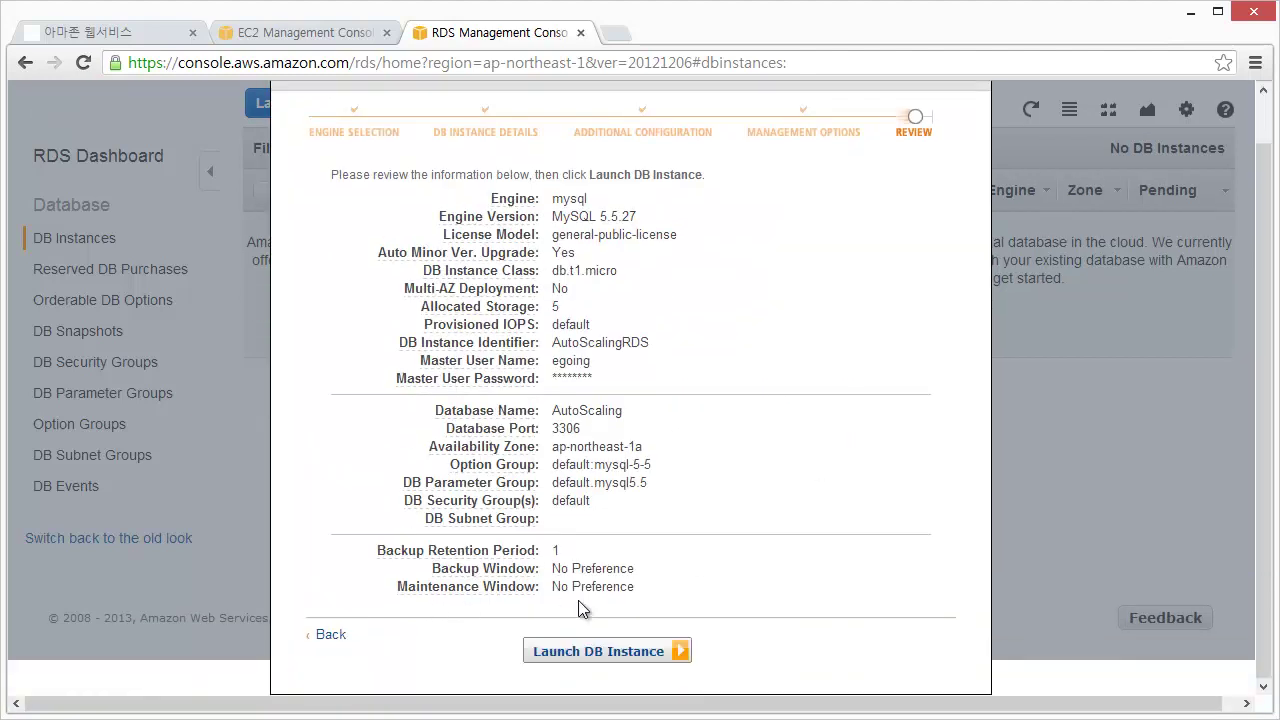
{"action": "left_click", "coordinate": [589, 657]}
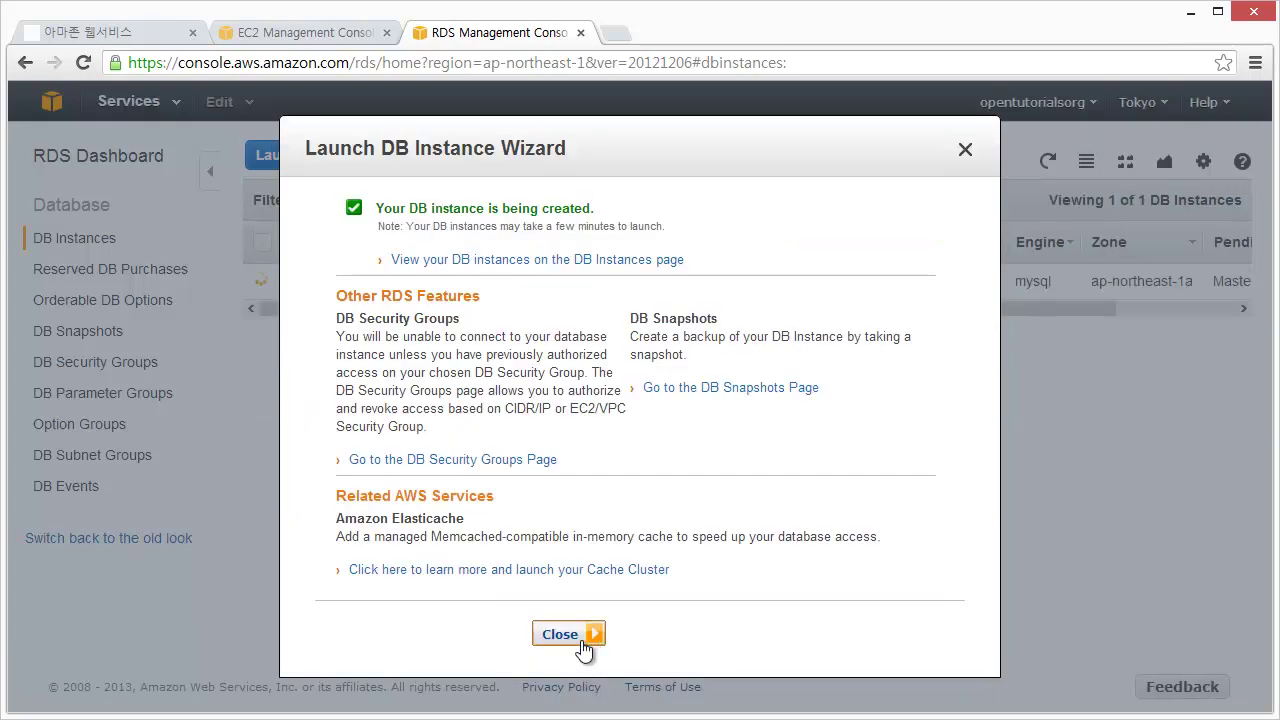
{"action": "left_click", "coordinate": [585, 640]}
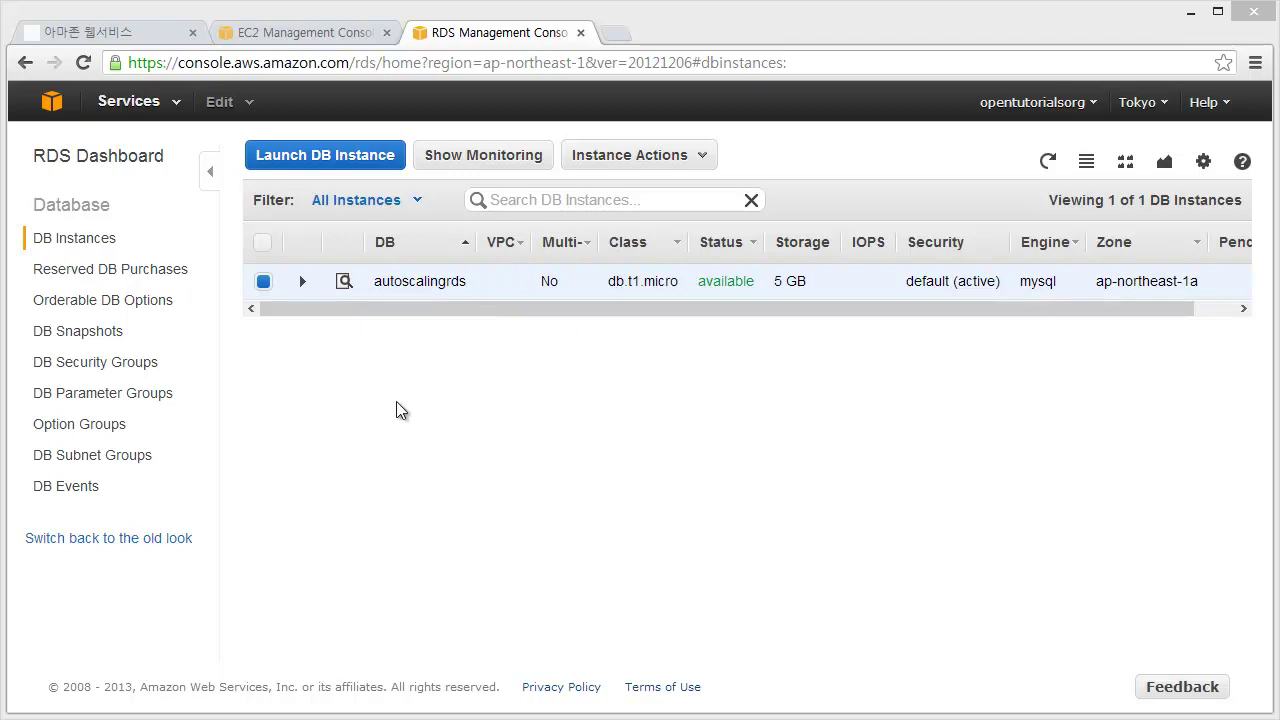
Step: Check the new instance's row in the DB instance list and open the details of the default DB security group
{"action": "left_click", "coordinate": [113, 381]}
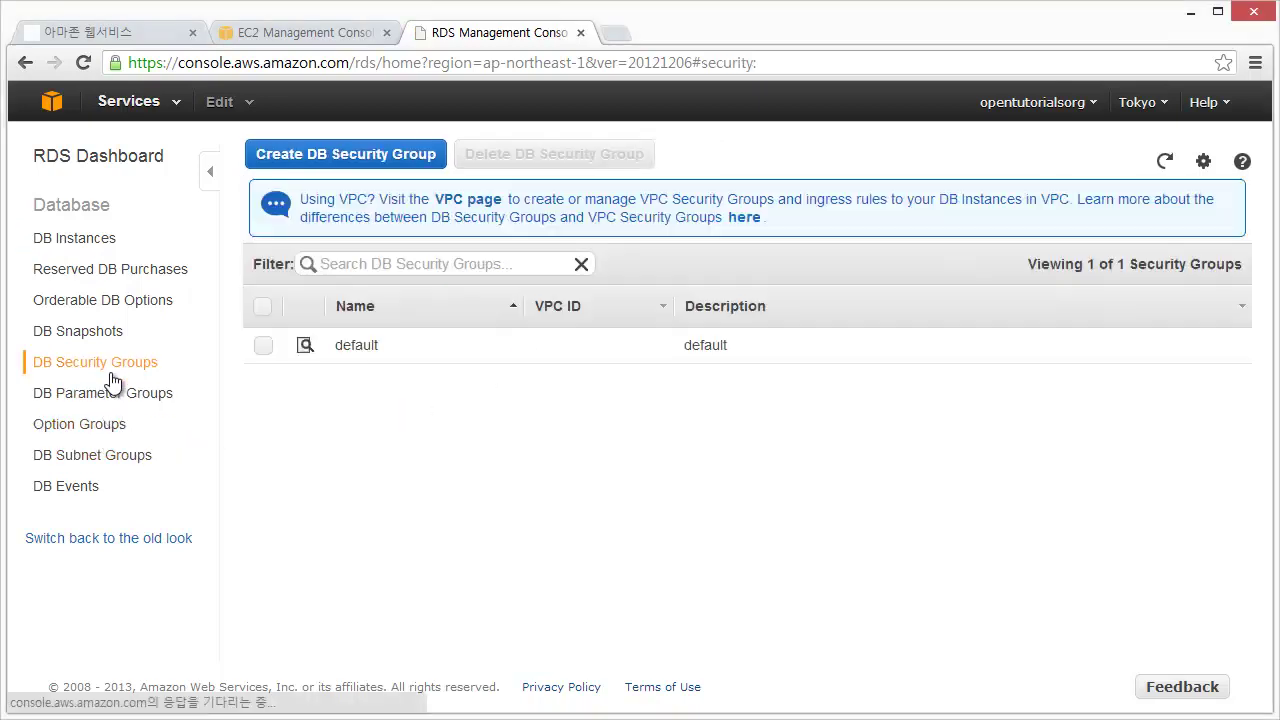
{"action": "key", "text": "alt+Left"}
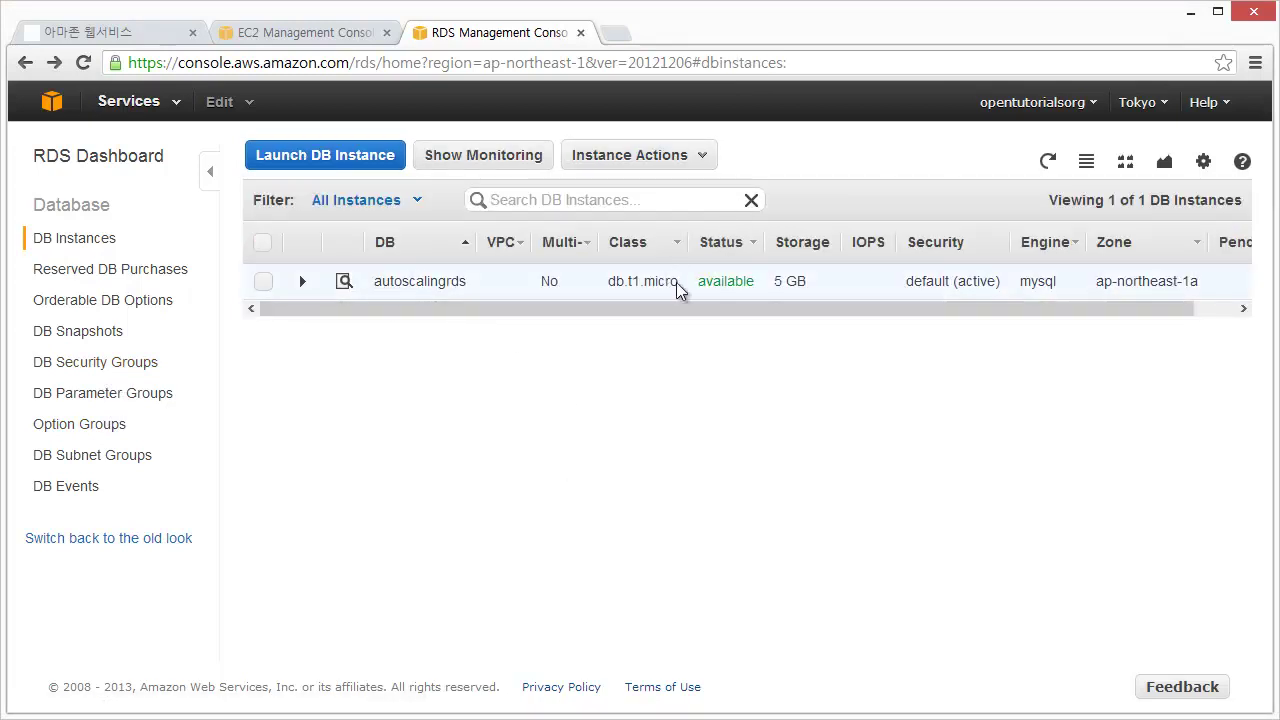
{"action": "left_click_drag", "start_coordinate": [997, 310], "coordinate": [1107, 312]}
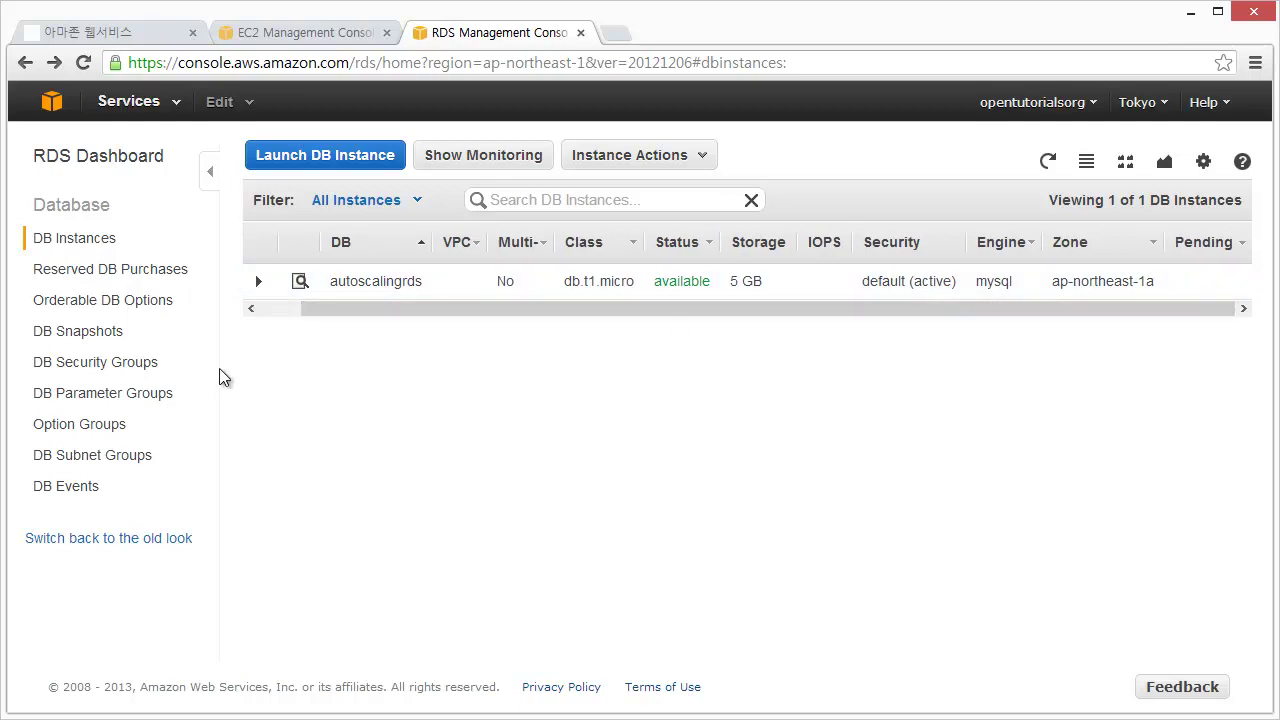
{"action": "left_click", "coordinate": [98, 364]}
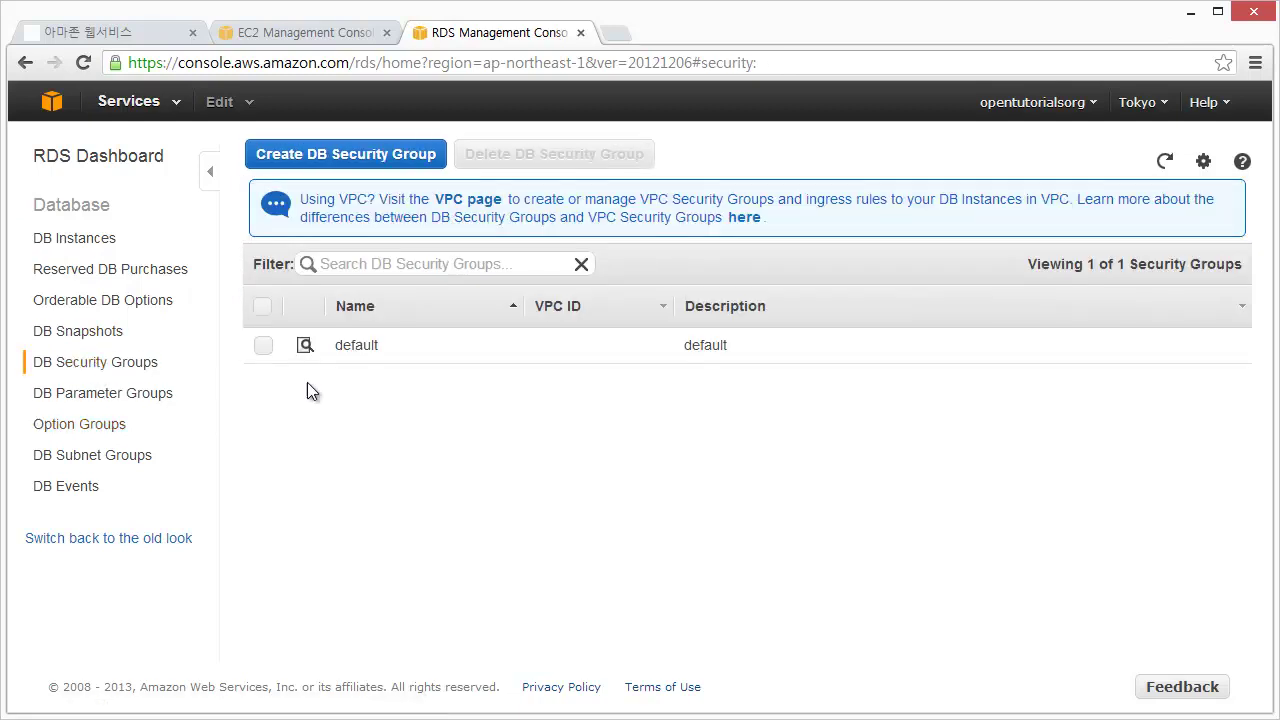
{"action": "left_click", "coordinate": [305, 345]}
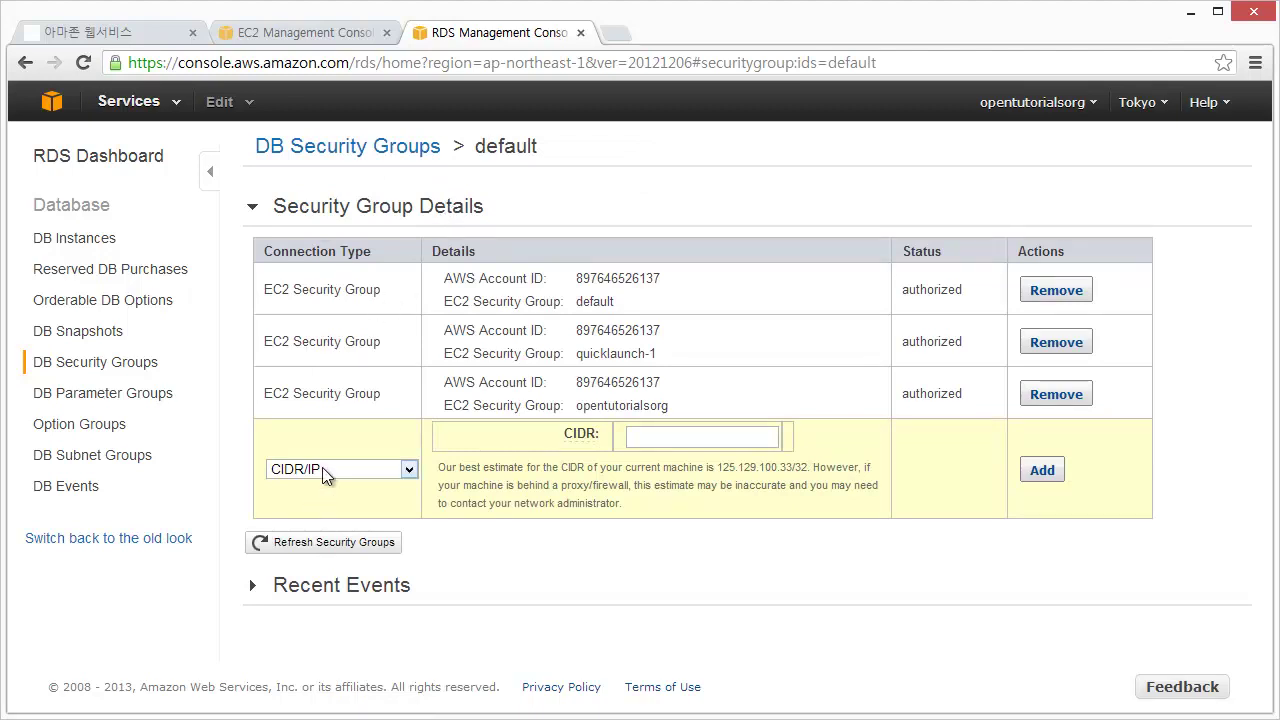
Step: Set the new authorization's connection type to EC2 Security Group and choose quicklaunch-1, checking the AutoScaling instance in the EC2 console for reference
{"action": "left_click", "coordinate": [347, 471]}
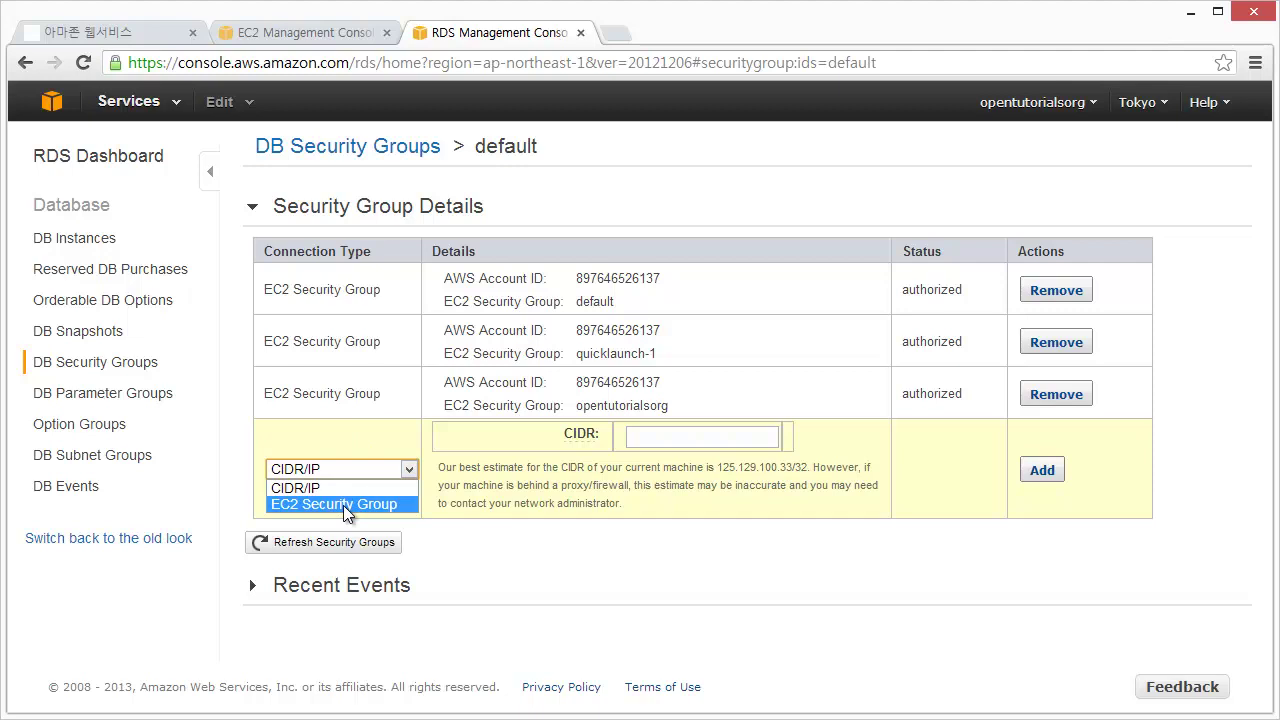
{"action": "left_click", "coordinate": [343, 505]}
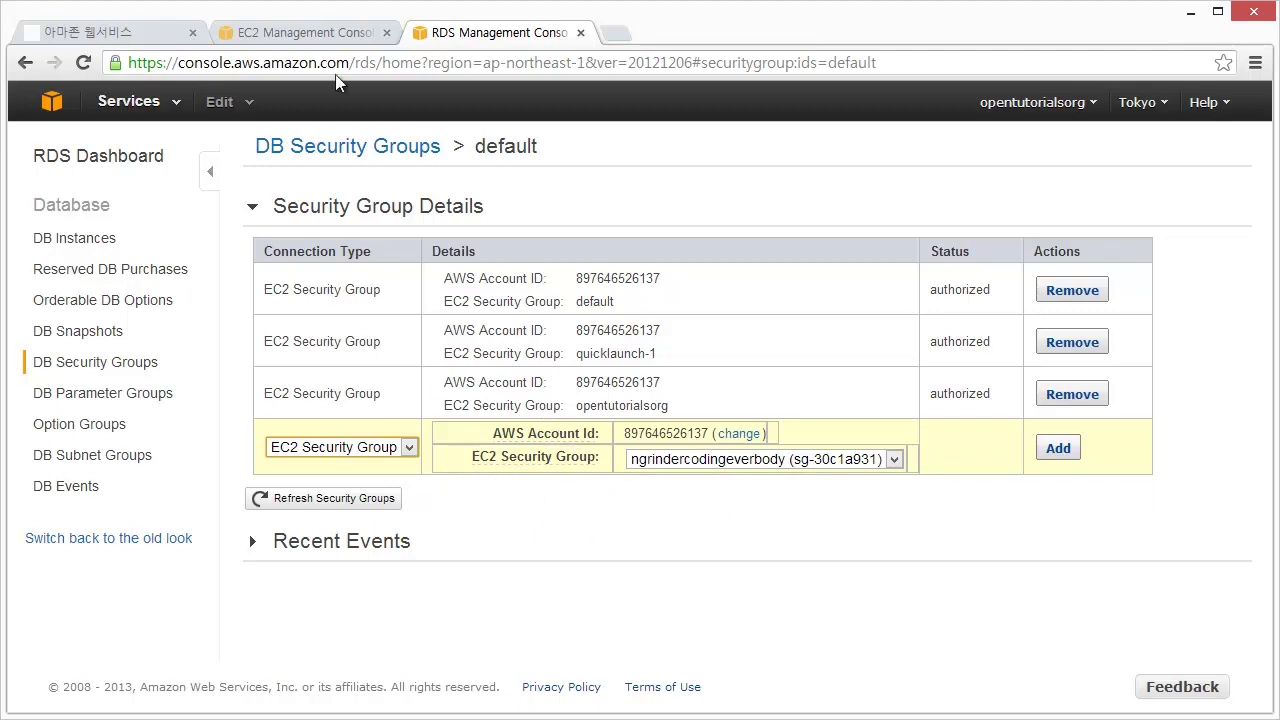
{"action": "left_click", "coordinate": [312, 40]}
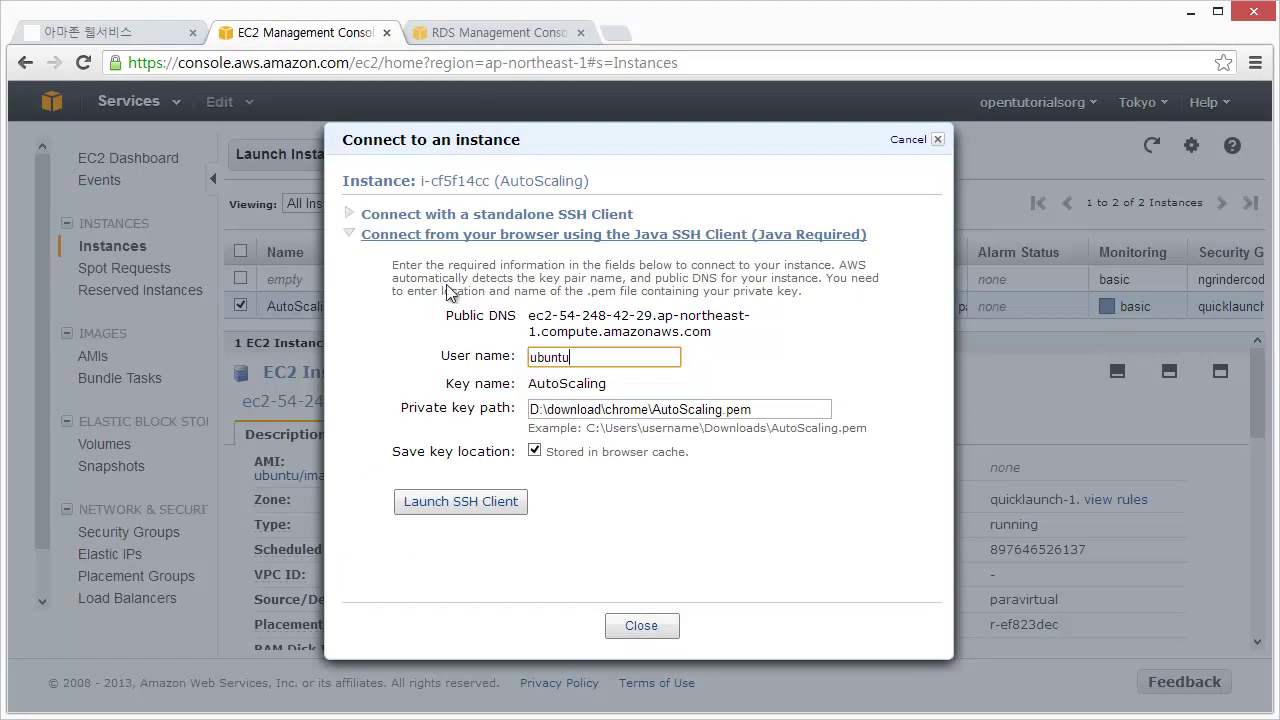
{"action": "left_click", "coordinate": [505, 33]}
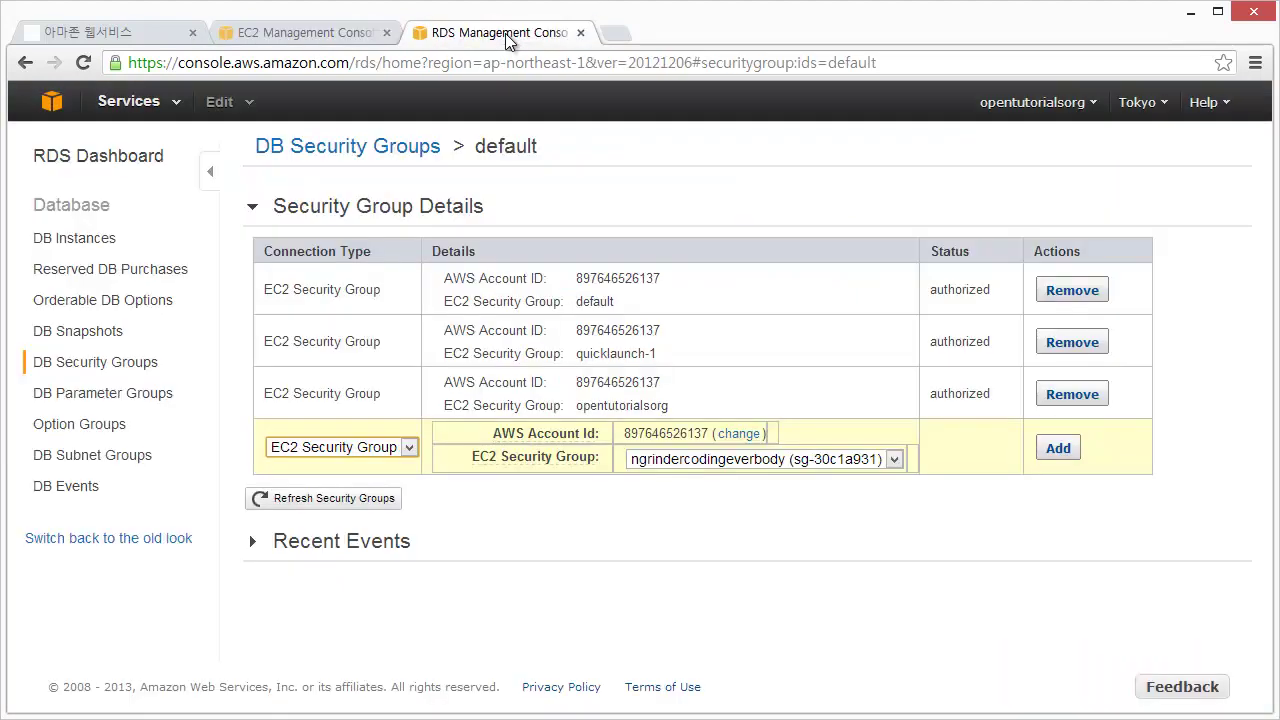
{"action": "left_click", "coordinate": [674, 462]}
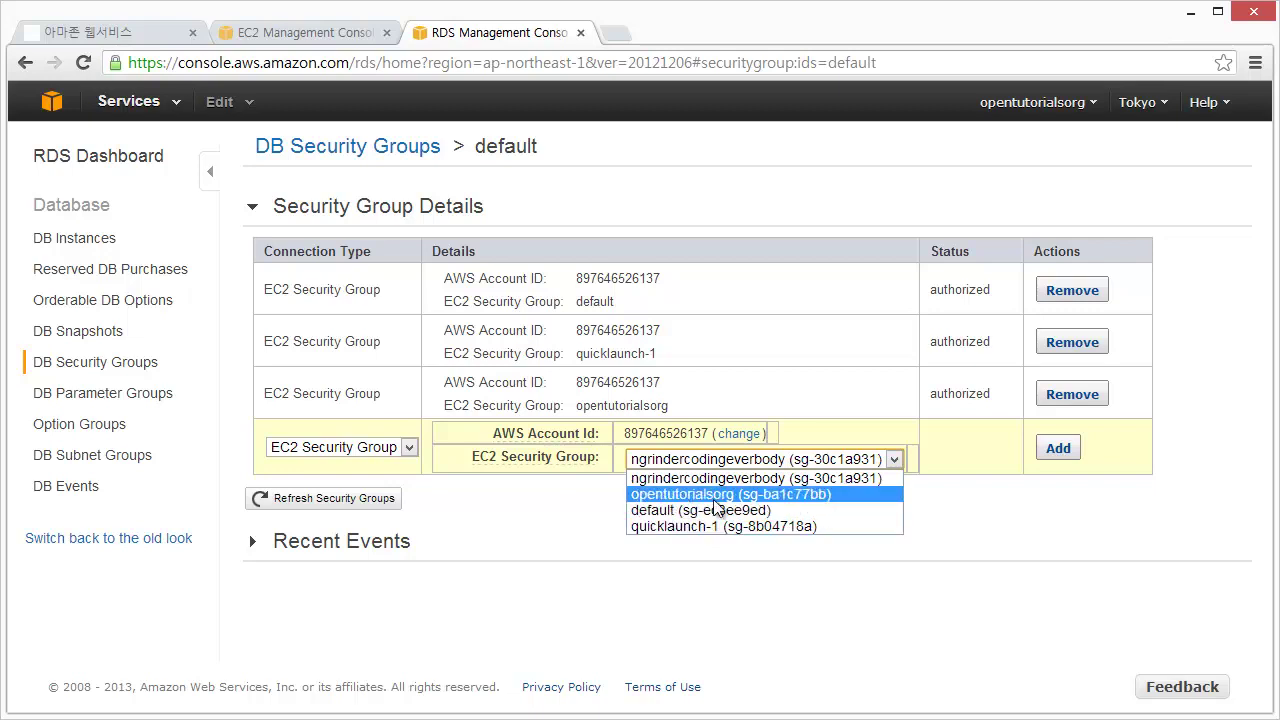
{"action": "left_click", "coordinate": [722, 526]}
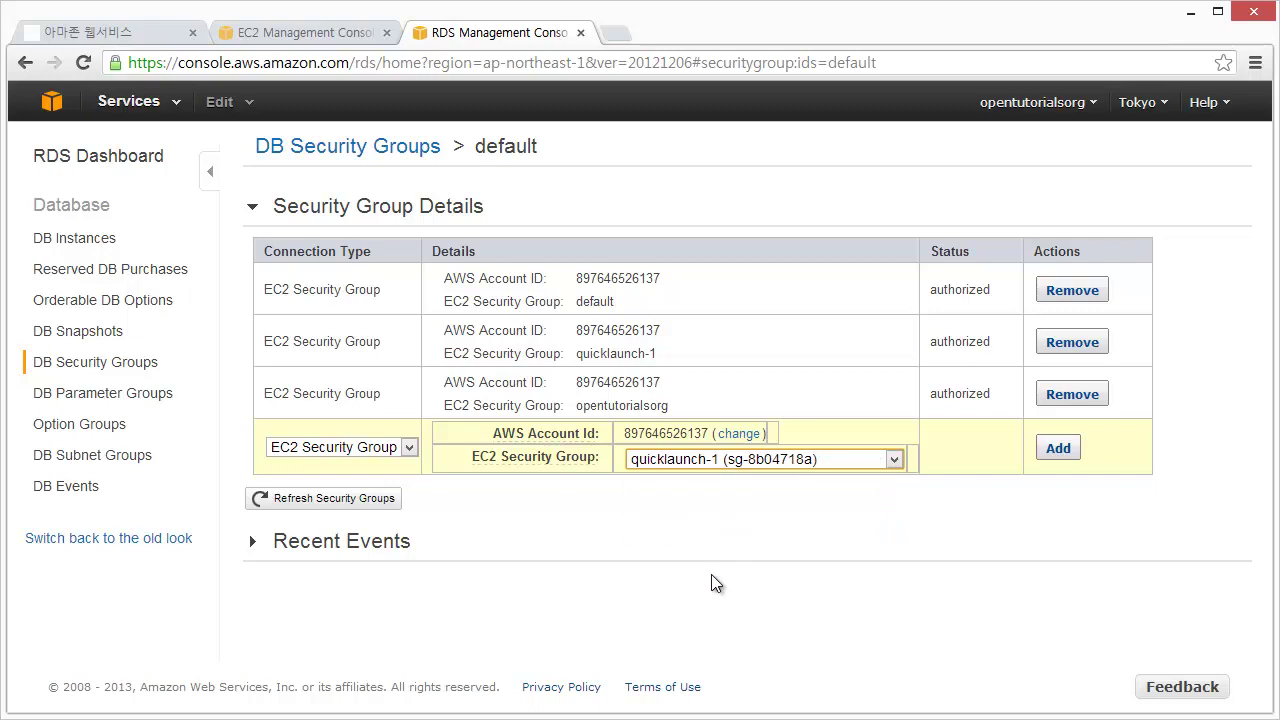
Step: Try to add the quicklaunch-1 authorization to the default DB security group and find the topic table SQL on the course page
{"action": "left_click", "coordinate": [1057, 456]}
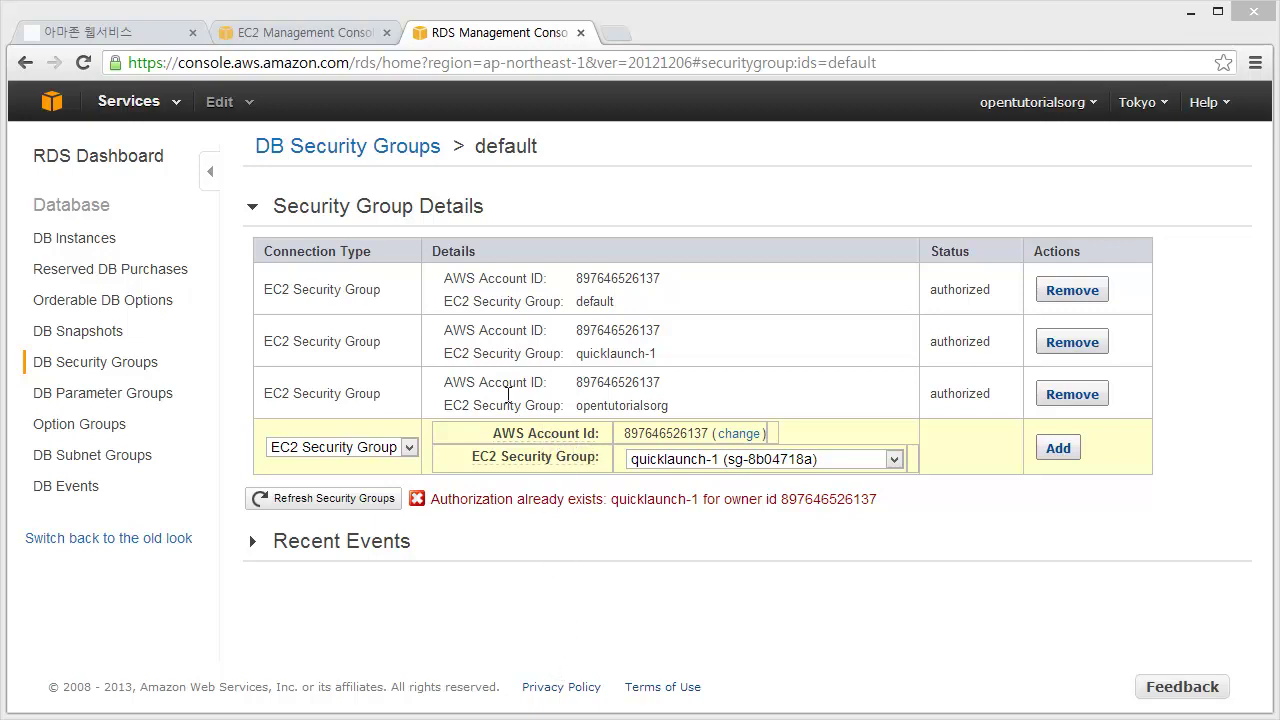
{"action": "left_click", "coordinate": [134, 37]}
{"action": "scroll", "coordinate": [538, 414], "scroll_direction": "down", "scroll_amount": 4}
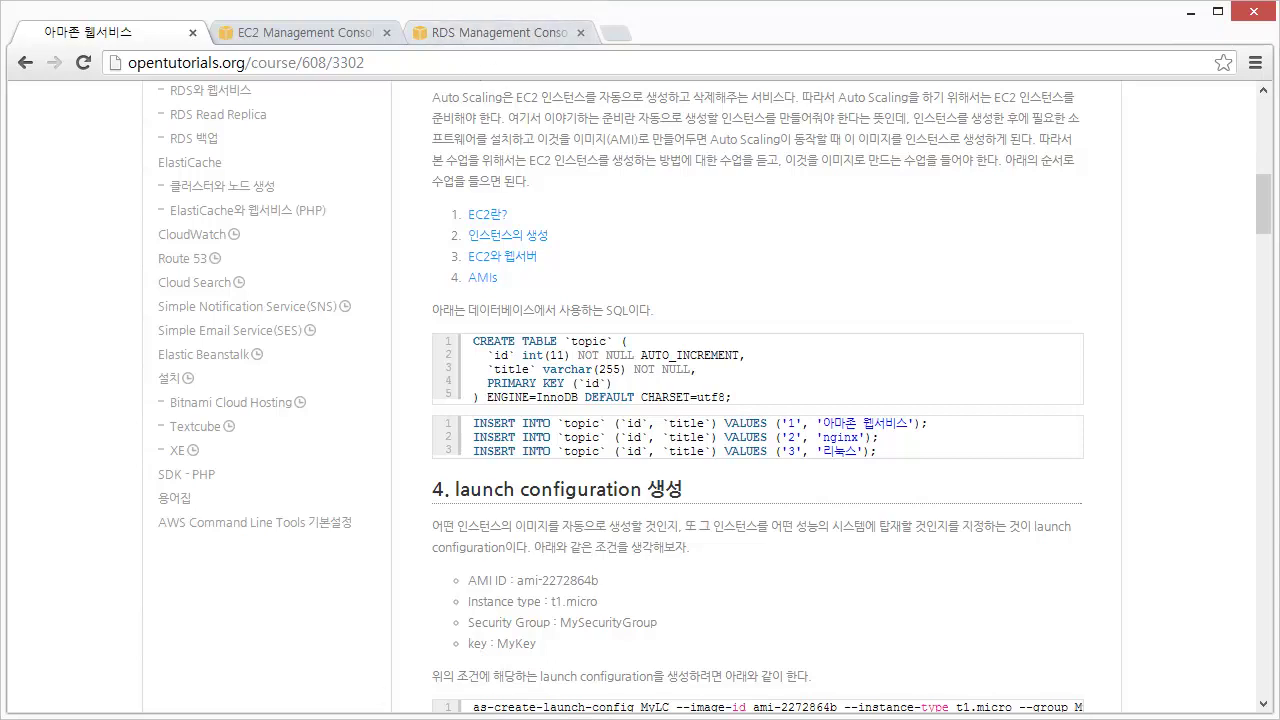
Step: Bring up the SSH terminal of the AutoScaling instance from the EC2 console and widen its window
{"action": "left_click", "coordinate": [331, 31]}
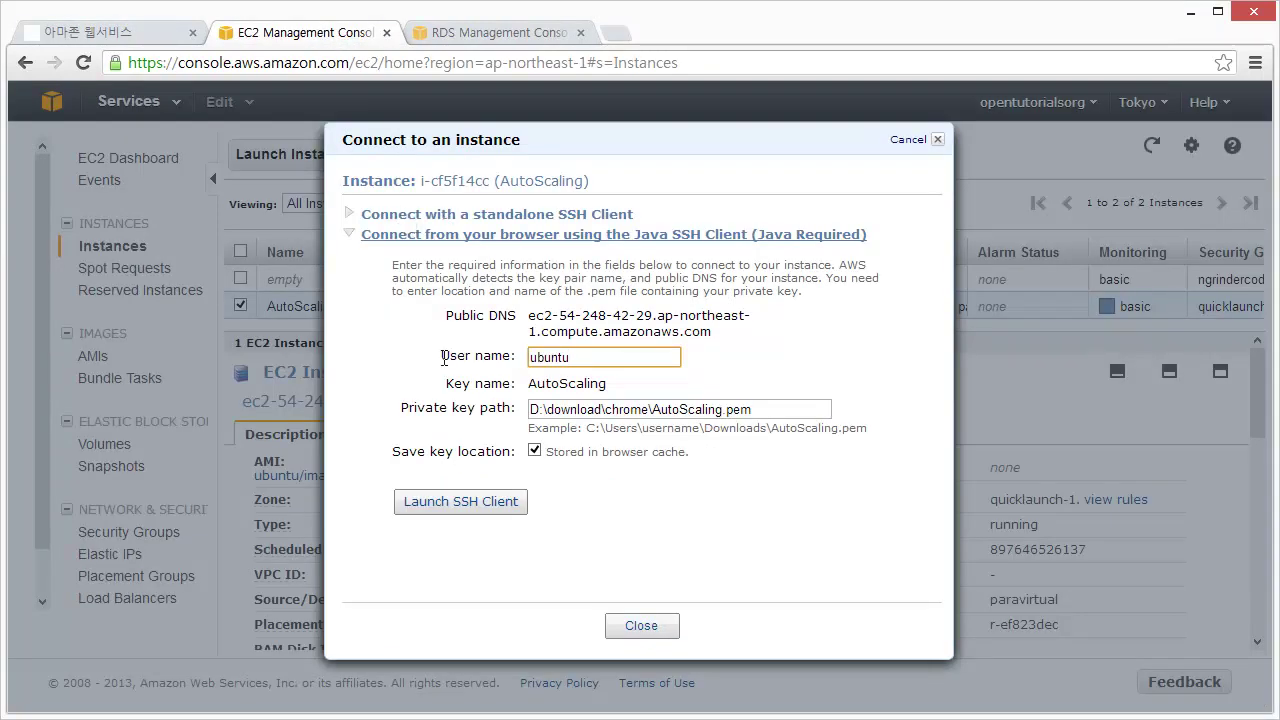
{"action": "left_click", "coordinate": [475, 649]}
{"action": "left_click_drag", "start_coordinate": [631, 213], "coordinate": [384, 122]}
{"action": "left_click_drag", "start_coordinate": [599, 228], "coordinate": [1165, 204]}
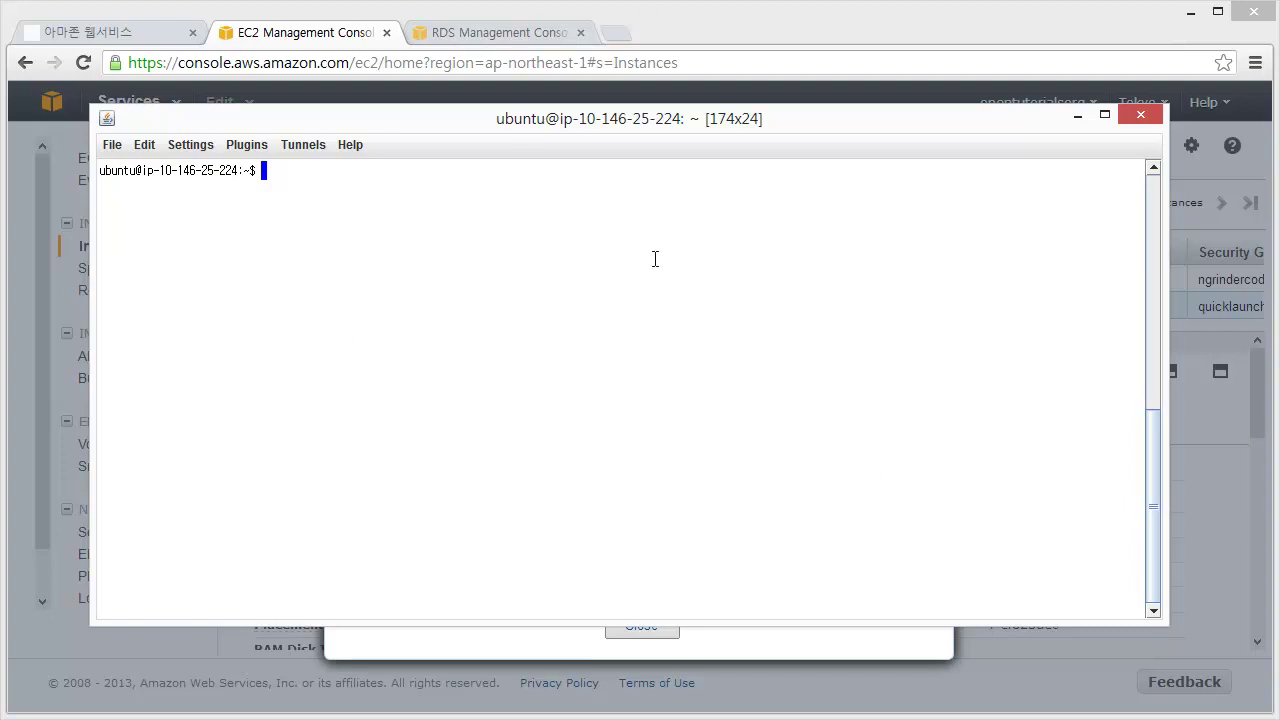
Step: Check whether the mysql command is available on the server and install the mysql-client-core-5.5 package with apt-get
{"action": "type", "text": "mysql"}
{"action": "key", "text": "Return"}
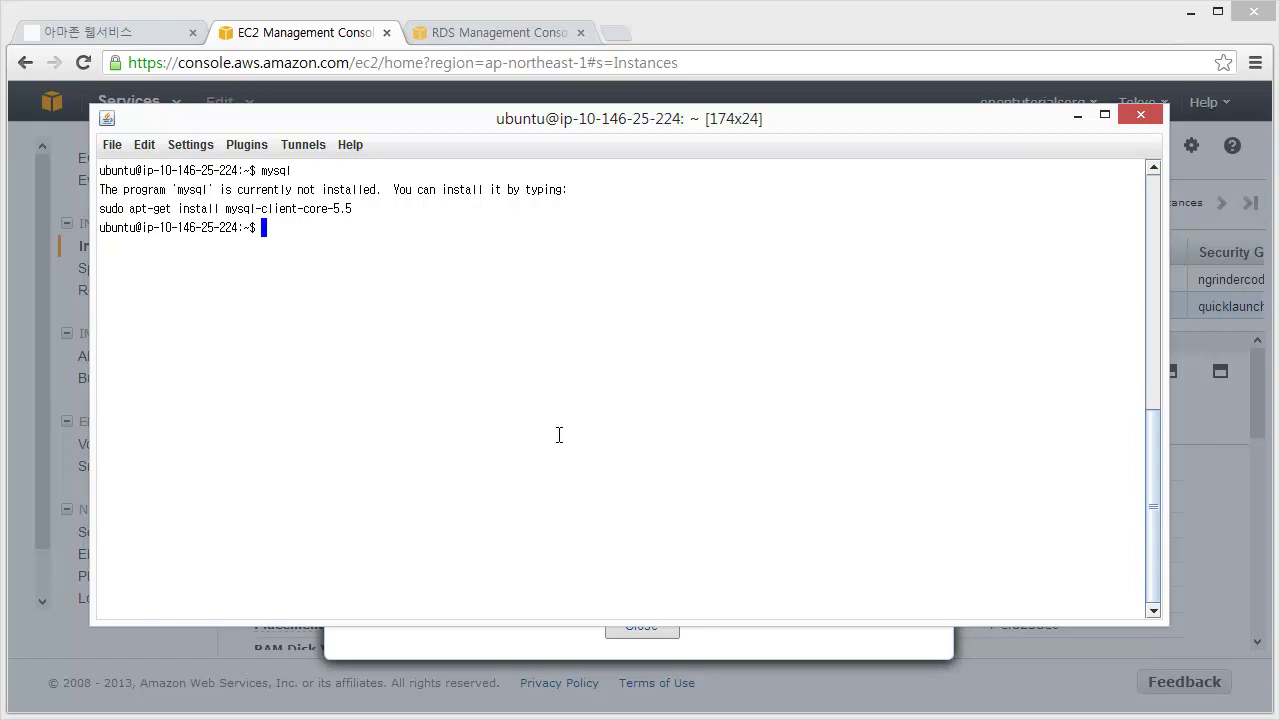
{"action": "type", "text": "sudo apt-get install mysql-cli"}
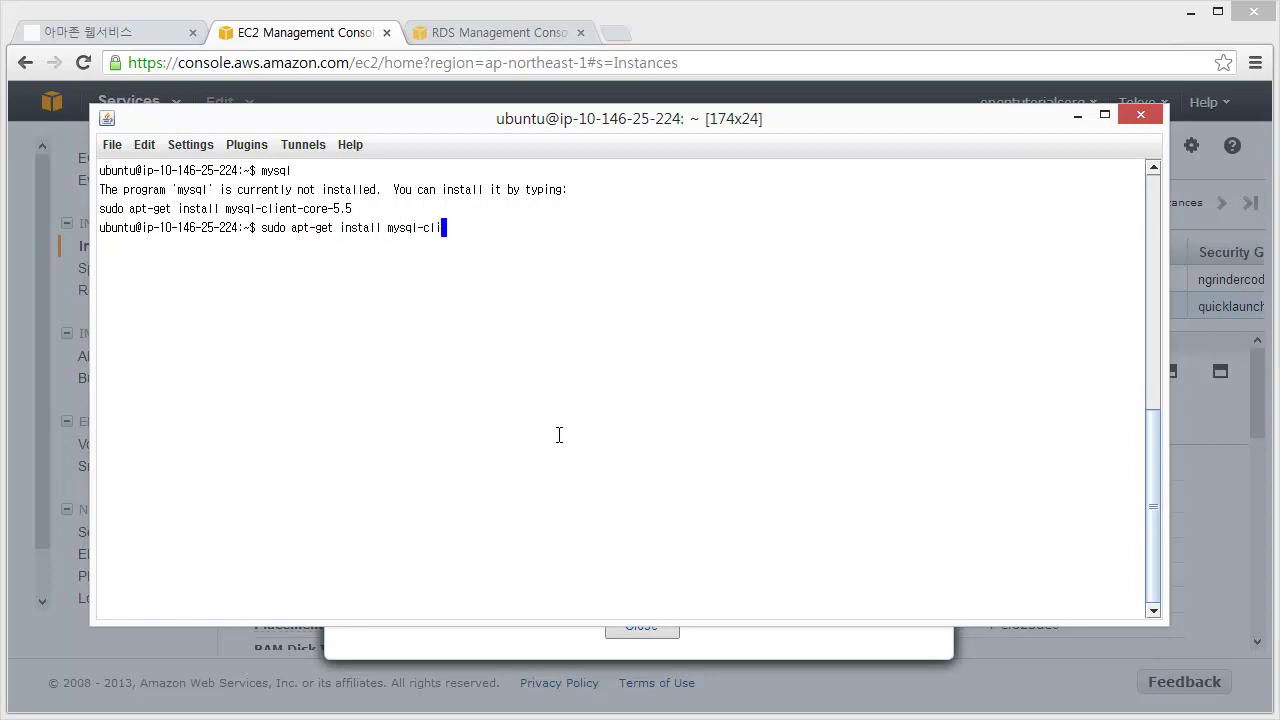
{"action": "type", "text": "ent-core-5.5"}
{"action": "key", "text": "Return"}
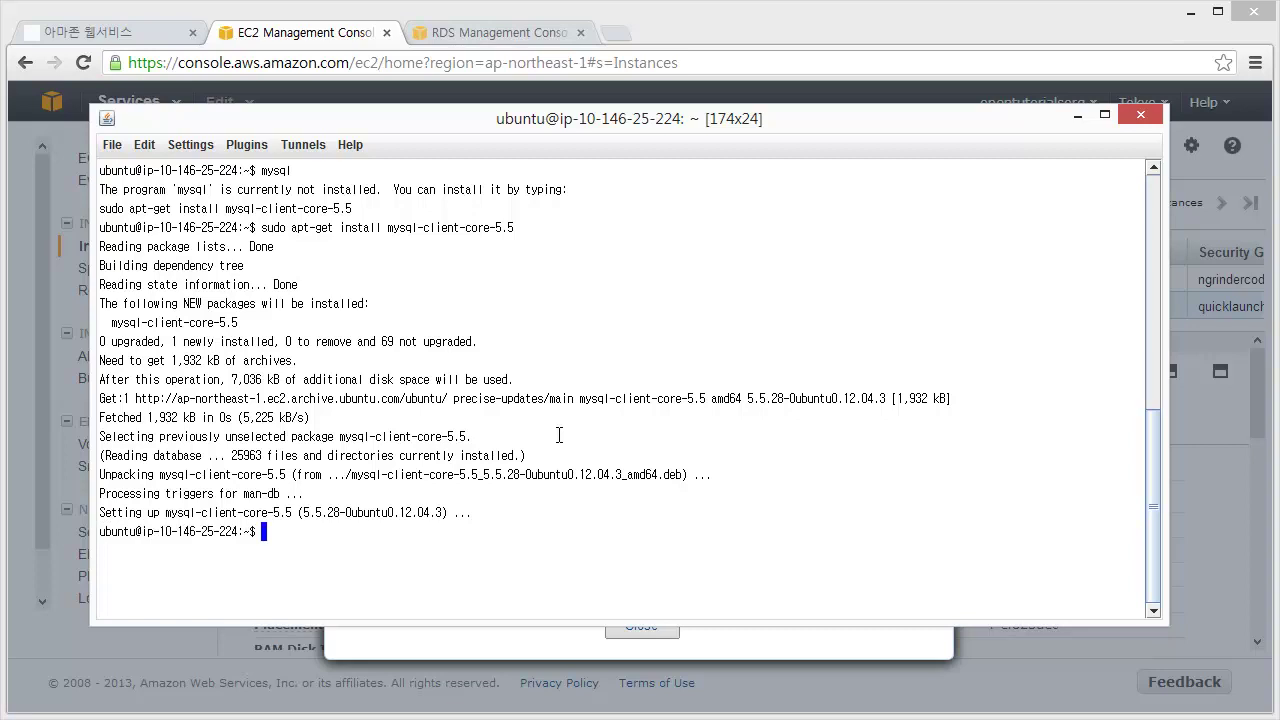
Step: Run mysql without options, and begin a mysql connection command with the master username as its user option
{"action": "type", "text": "mysql"}
{"action": "key", "text": "Return"}
{"action": "type", "text": "mysql -"}
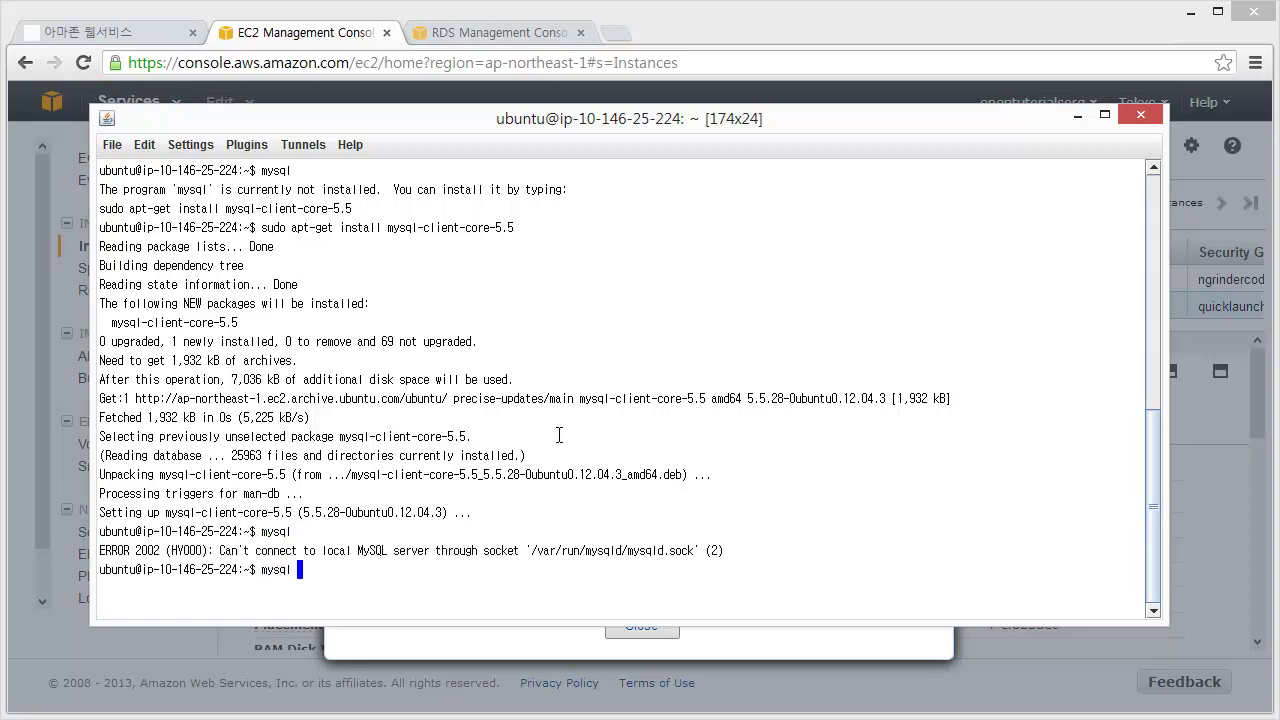
{"action": "type", "text": "uegoing"}
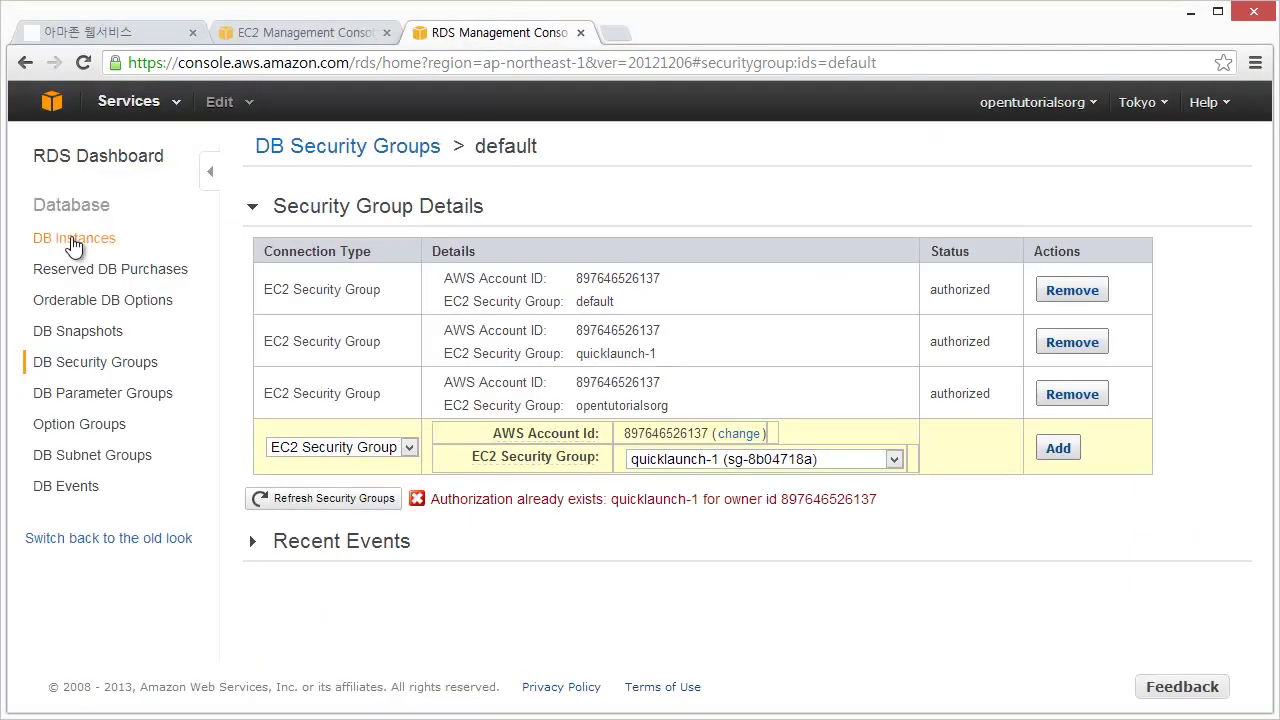
Step: Open the launch wizard from the DB instance list to the MySQL instance details, review the master credential fields and close it
{"action": "left_click", "coordinate": [75, 240]}
{"action": "left_click", "coordinate": [350, 158]}
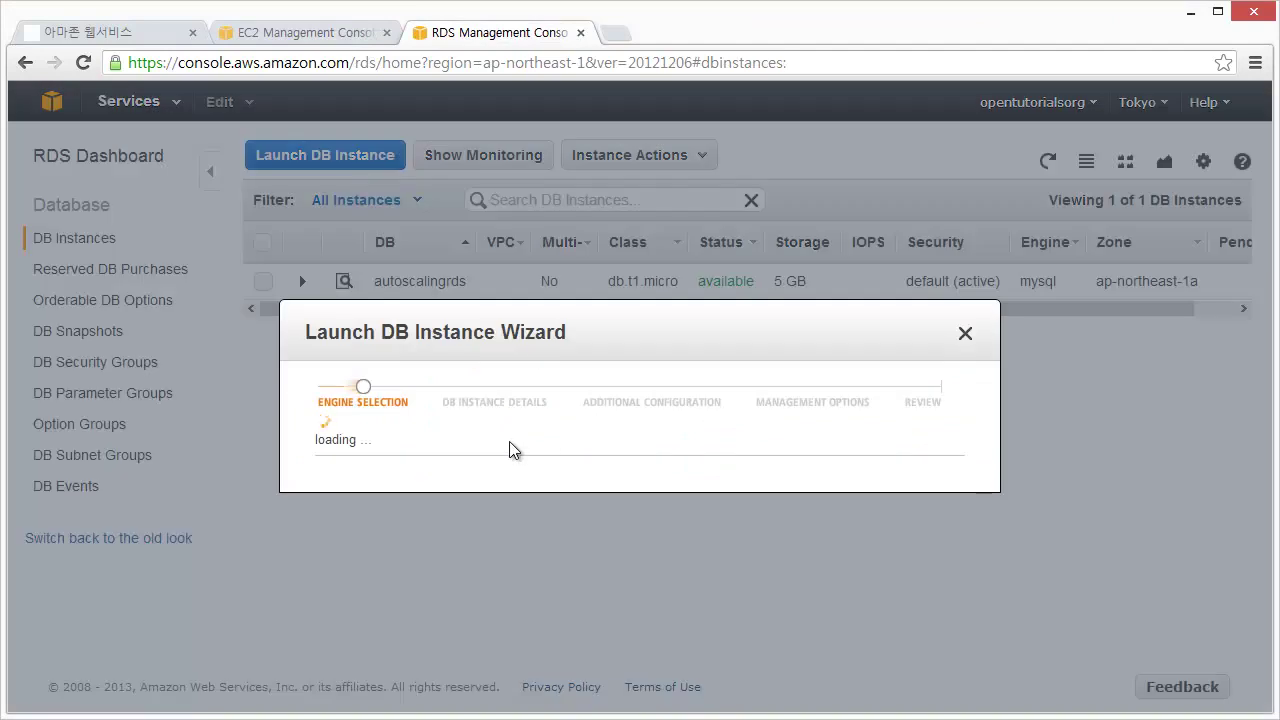
{"action": "left_click", "coordinate": [900, 312]}
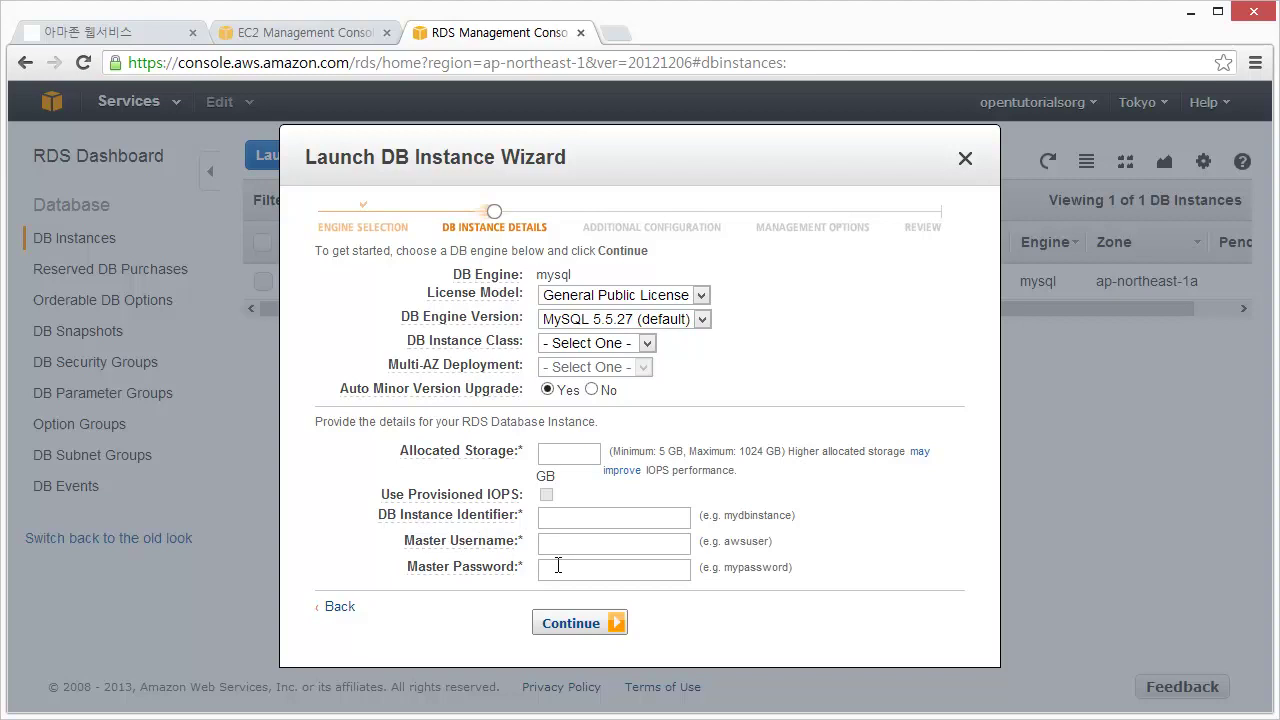
{"action": "left_click", "coordinate": [966, 159]}
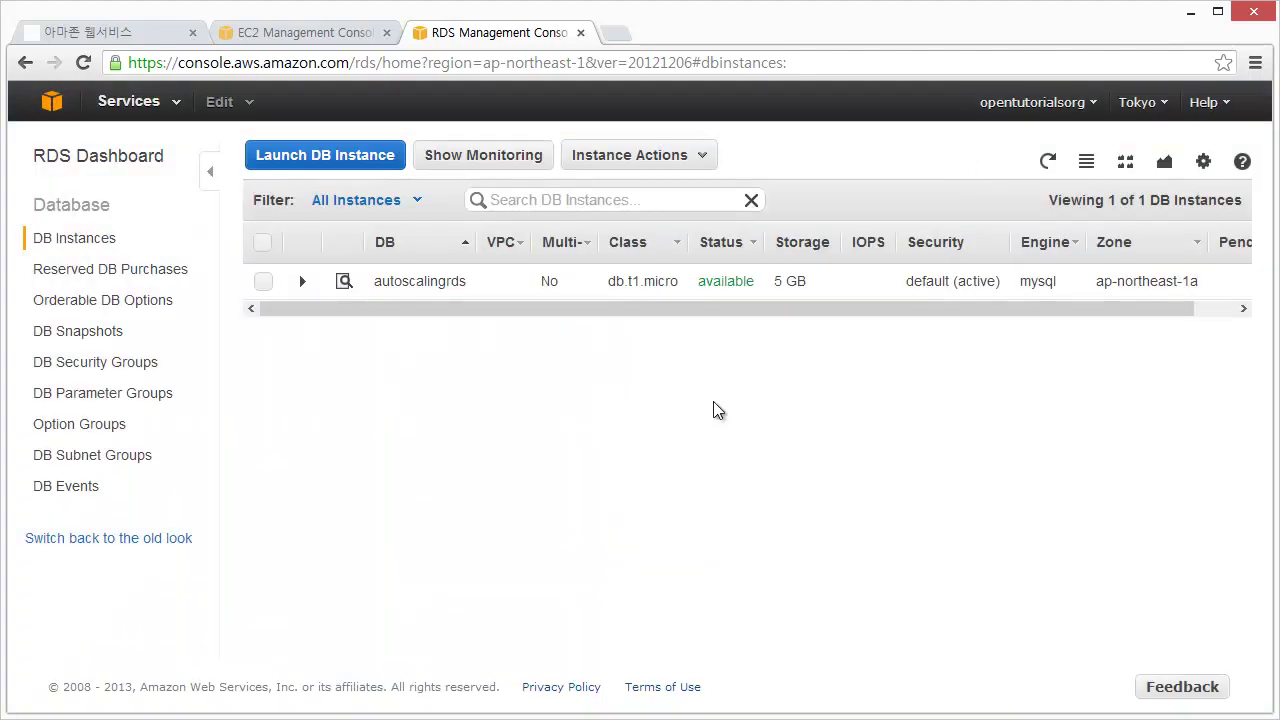
Step: Select the autoscalingrds instance and extend the mysql command in the terminal with the master password and the -h host option
{"action": "left_click", "coordinate": [605, 285]}
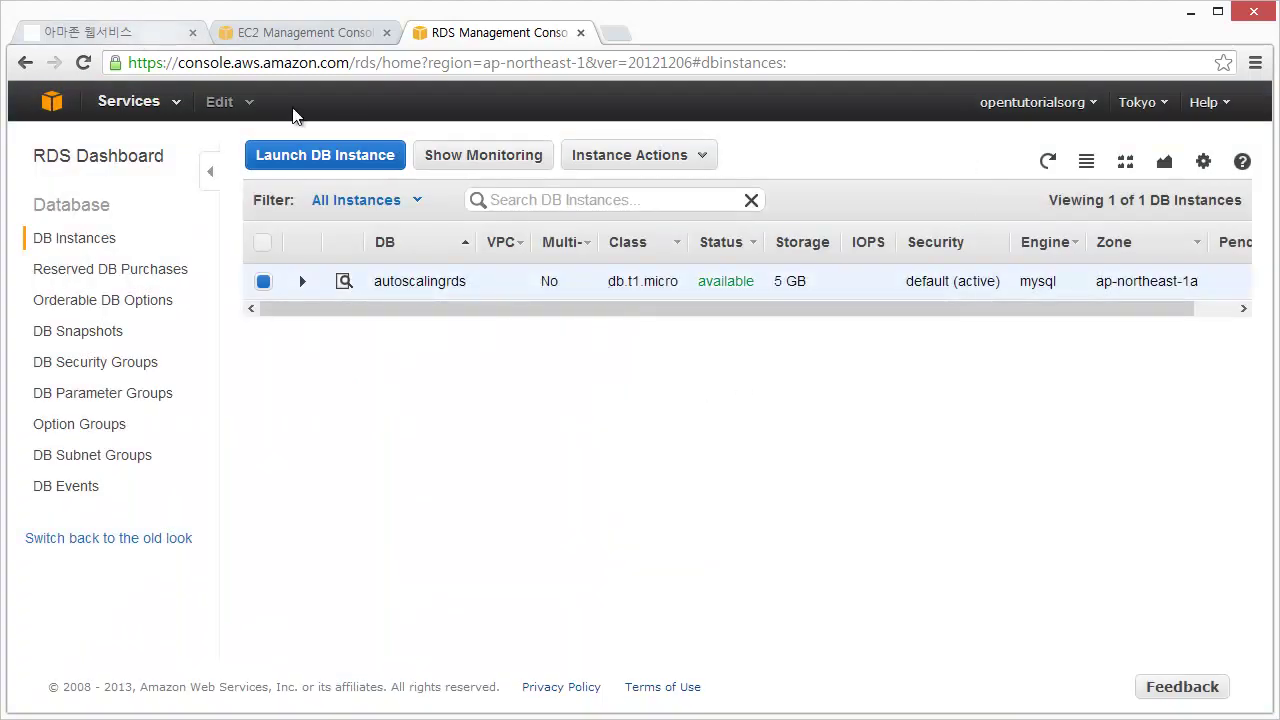
{"action": "key", "text": "alt+Tab"}
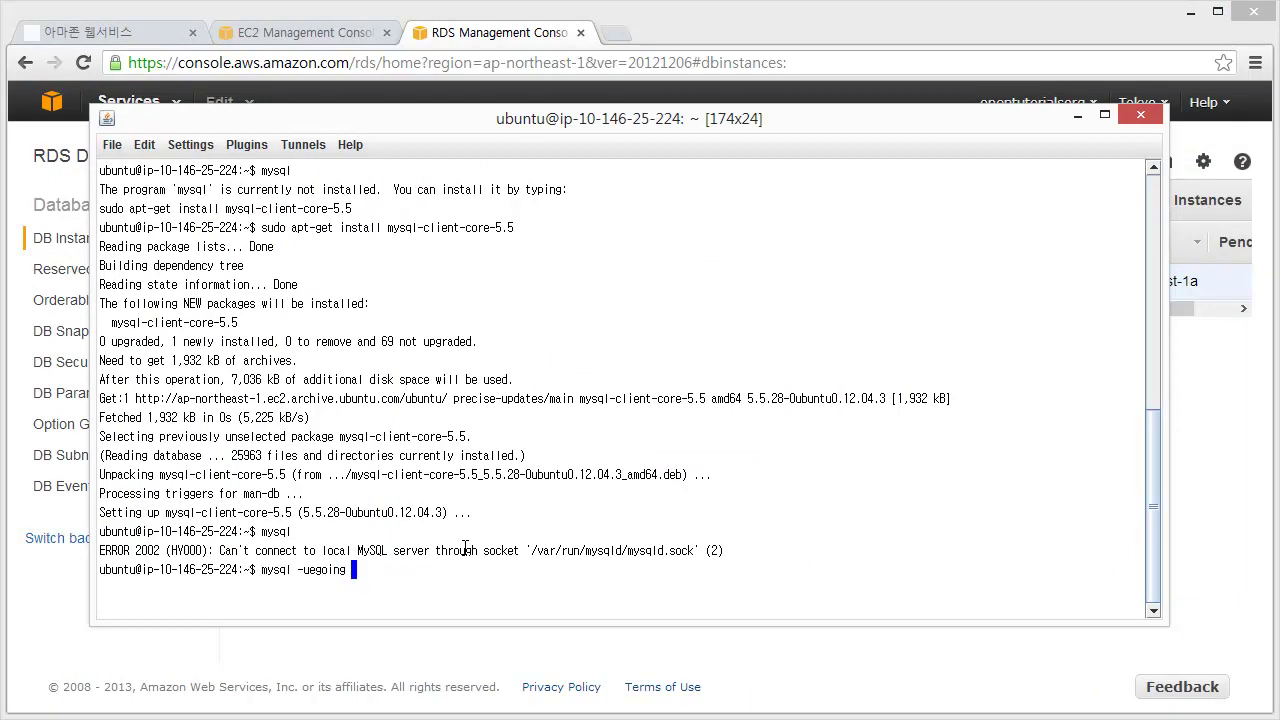
{"action": "type", "text": "-p11111111 -h"}
Step: Open the details of the autoscalingrds instance in the RDS console and copy its full endpoint address
{"action": "left_click", "coordinate": [299, 36]}
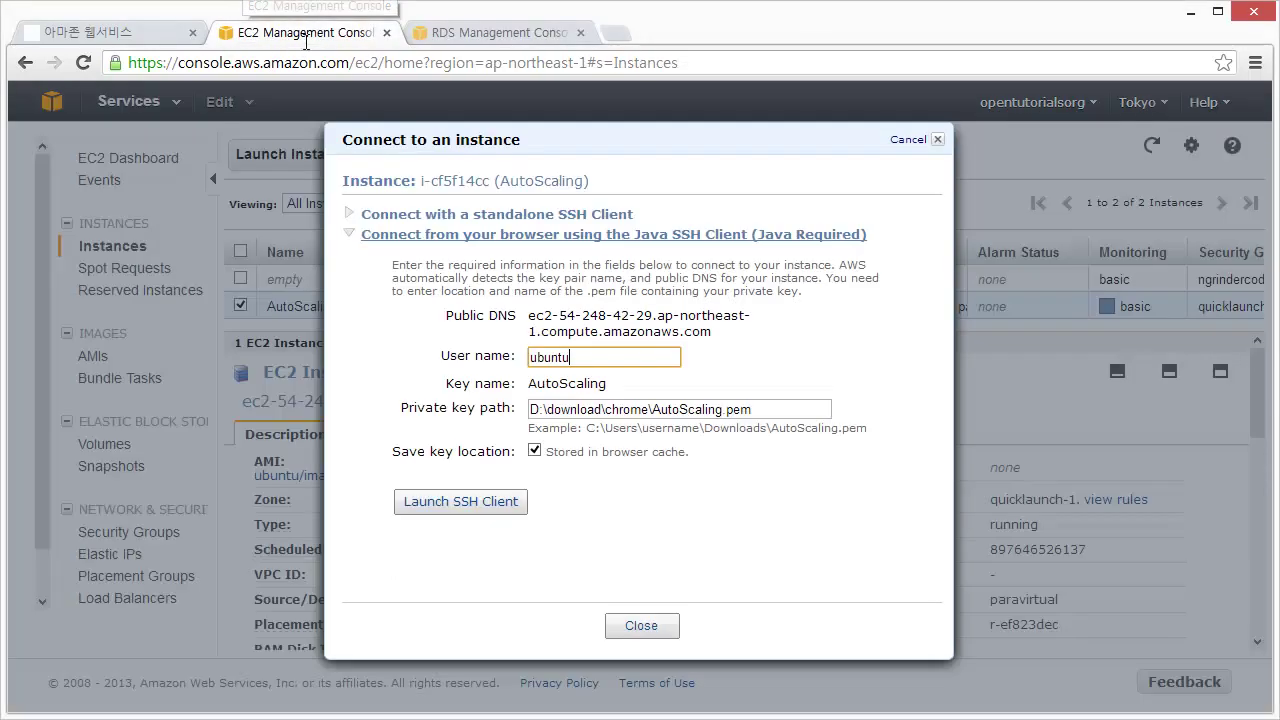
{"action": "left_click", "coordinate": [480, 36]}
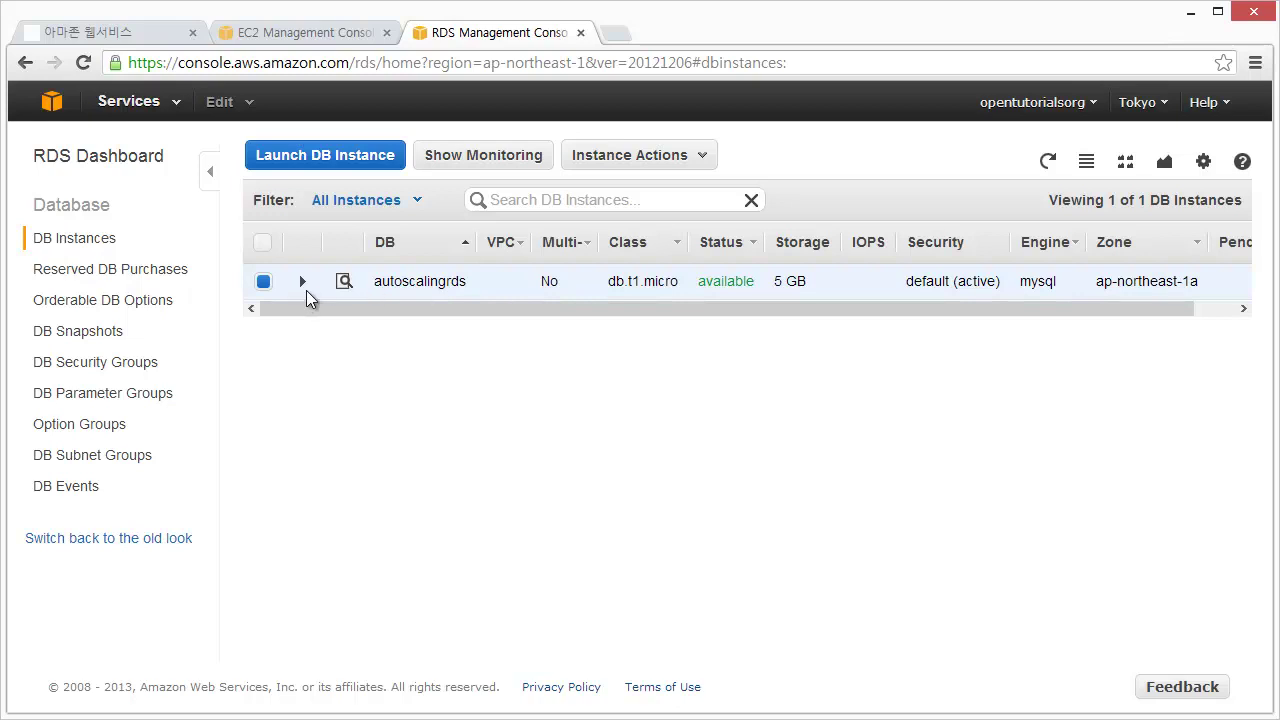
{"action": "left_click", "coordinate": [344, 282]}
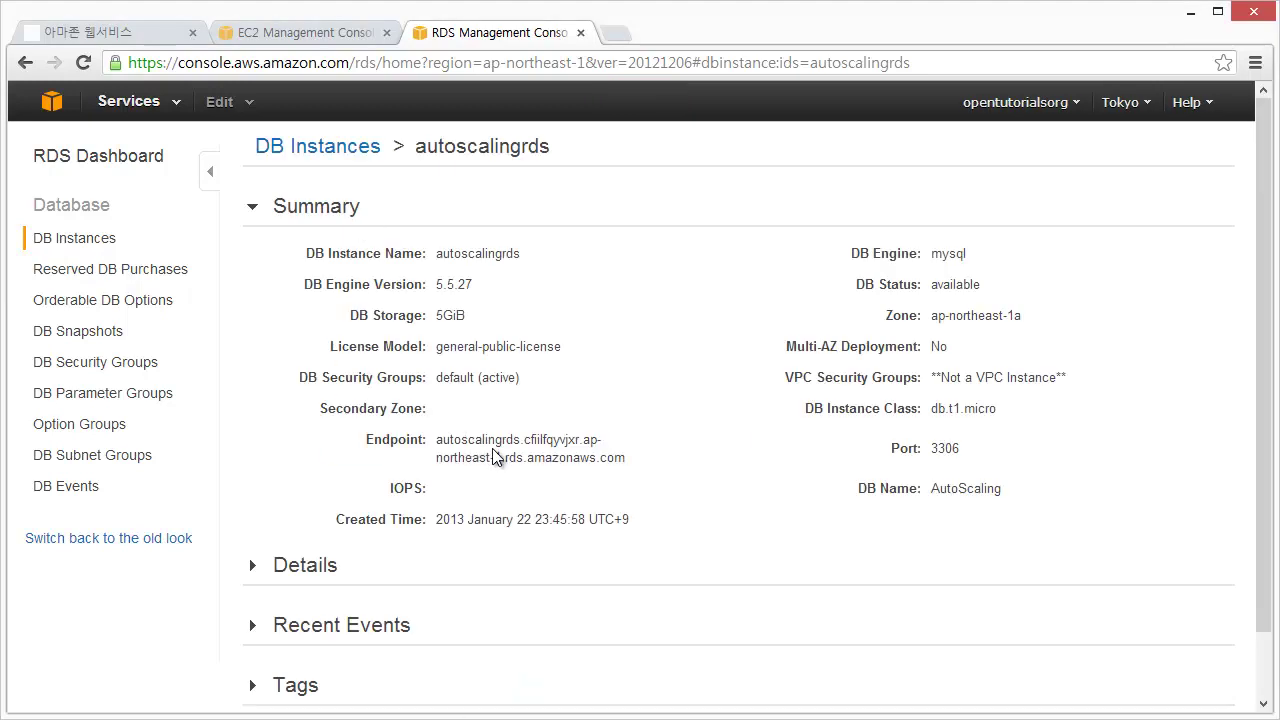
{"action": "left_click_drag", "start_coordinate": [435, 439], "coordinate": [636, 464]}
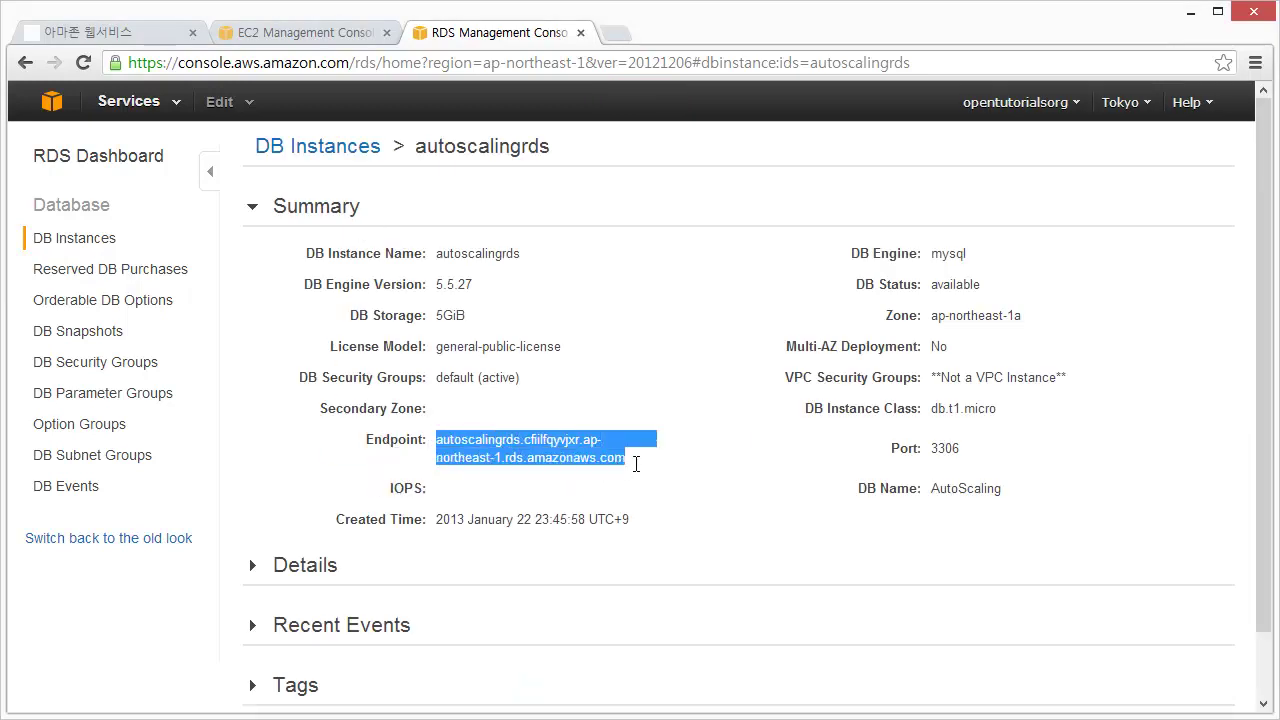
{"action": "right_click", "coordinate": [553, 463]}
{"action": "left_click", "coordinate": [595, 474]}
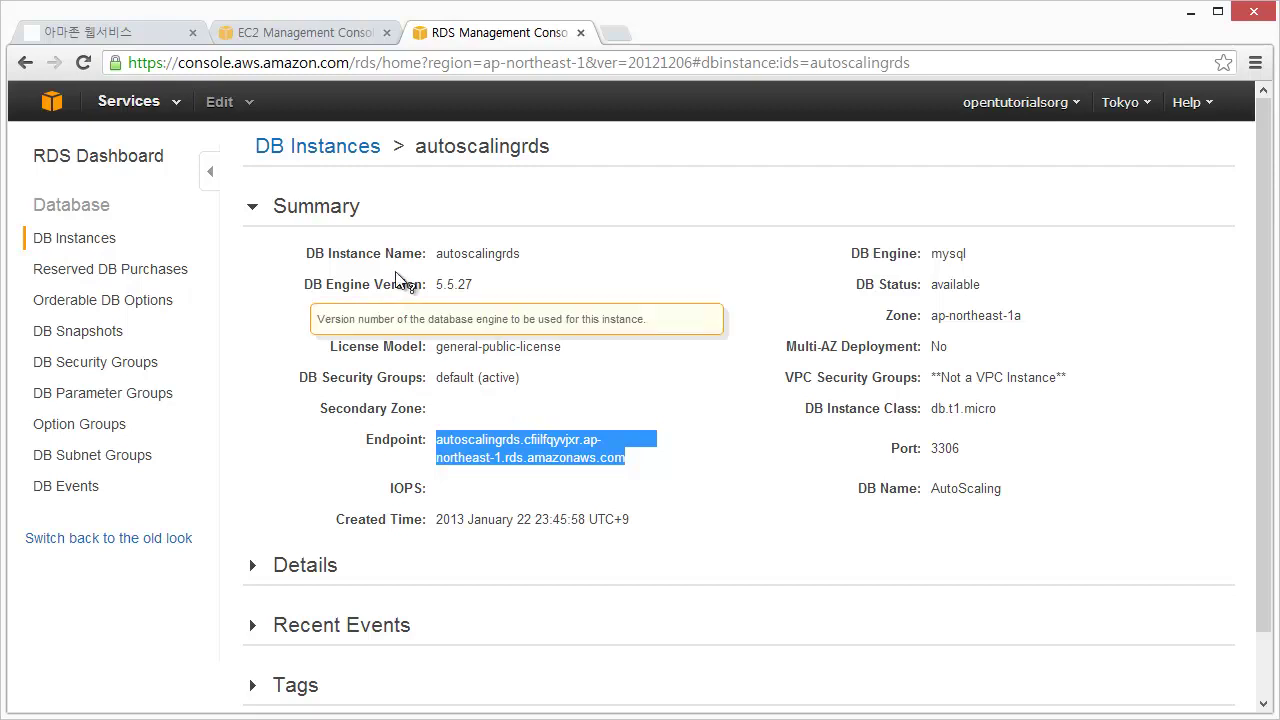
Step: Copy the endpoint again, paste it as the host of the mysql command in the terminal and connect to the RDS server
{"action": "key", "text": "alt+Tab"}
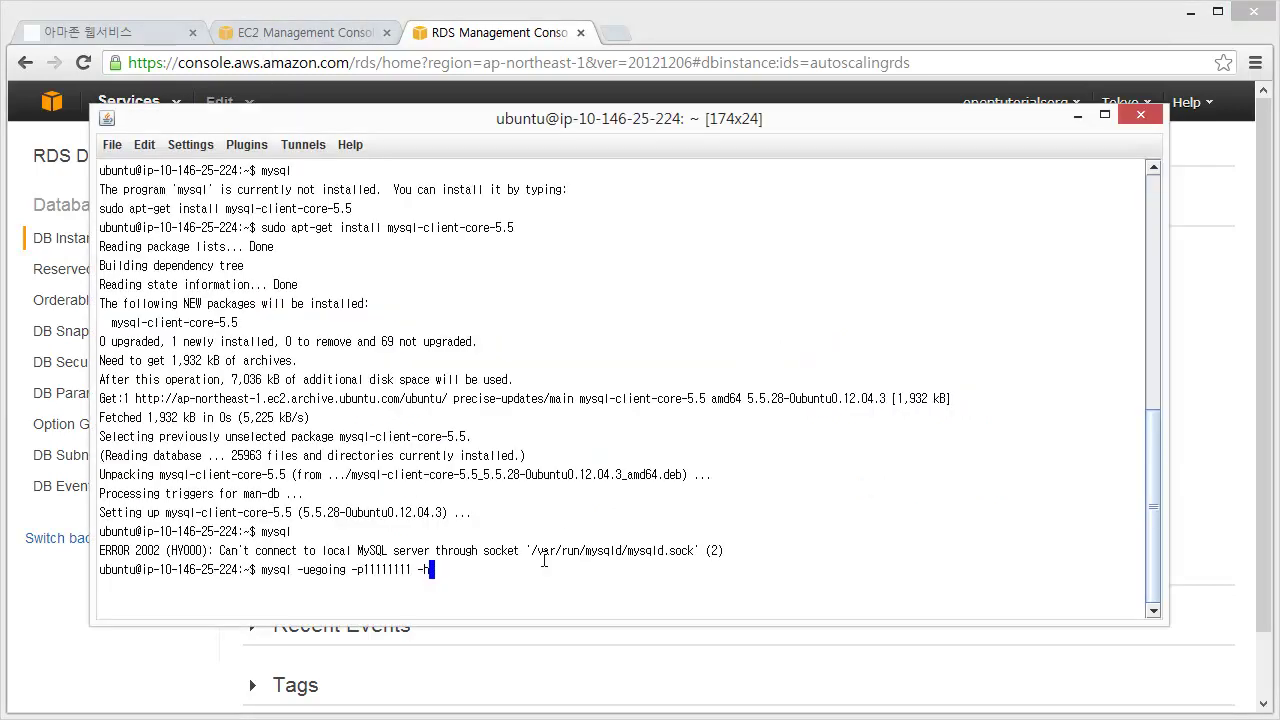
{"action": "left_click_drag", "start_coordinate": [564, 531], "coordinate": [466, 551]}
{"action": "left_click", "coordinate": [517, 44]}
{"action": "right_click", "coordinate": [511, 447]}
{"action": "left_click", "coordinate": [552, 452]}
{"action": "key", "text": "alt+Tab"}
{"action": "left_click", "coordinate": [144, 144]}
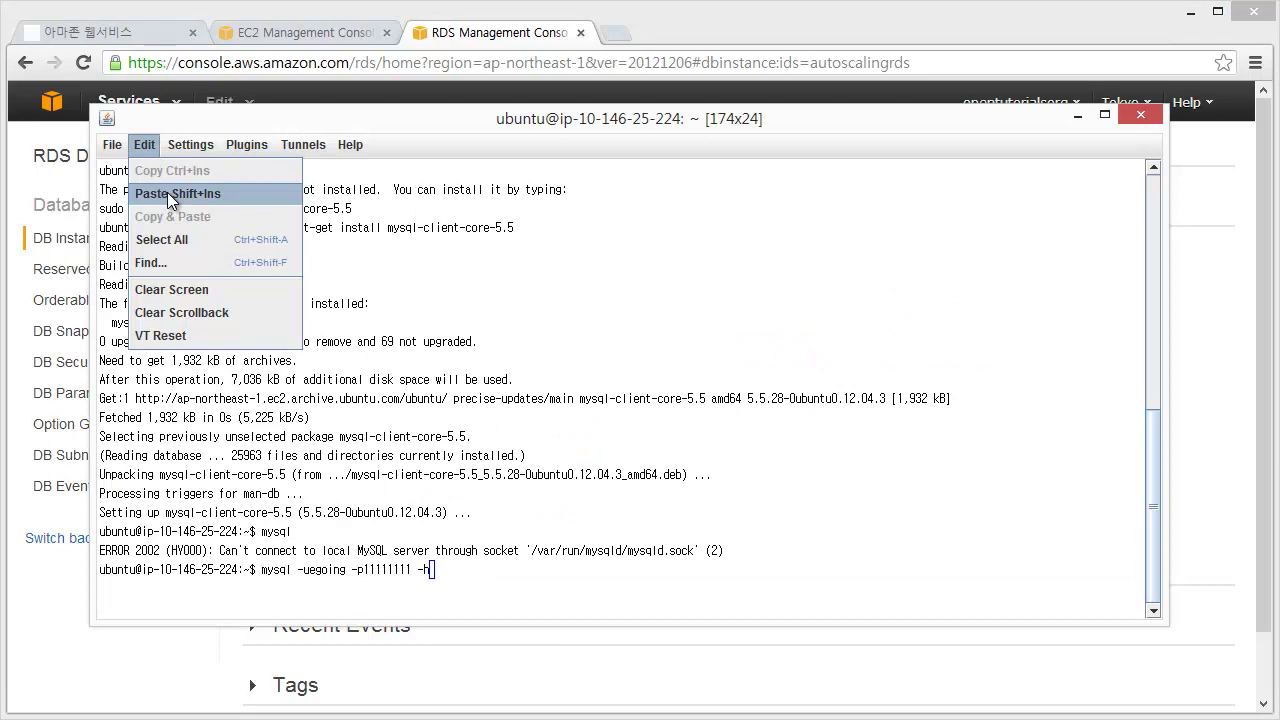
{"action": "left_click", "coordinate": [167, 193]}
{"action": "key", "text": "Return"}
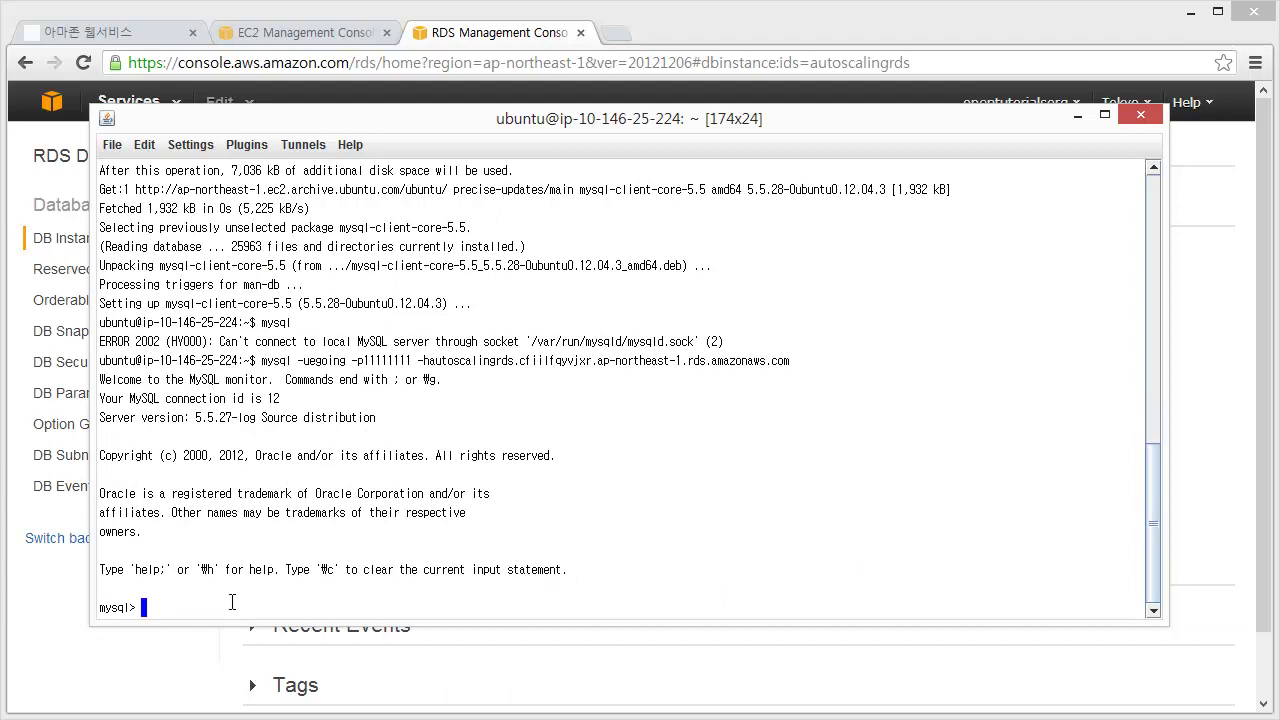
Step: List the databases on the MySQL server and switch to the AutoScaling database
{"action": "type", "text": "show databases;"}
{"action": "key", "text": "Return"}
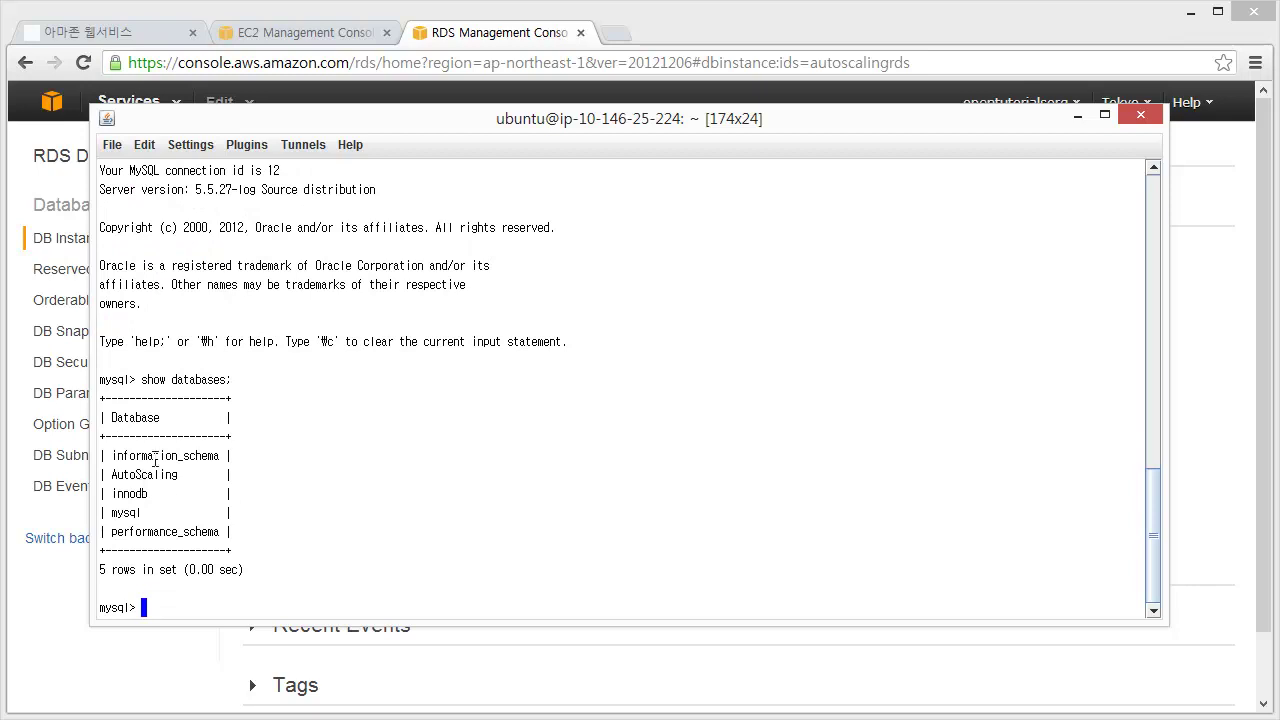
{"action": "type", "text": "use AutoScaling;"}
{"action": "key", "text": "Return"}
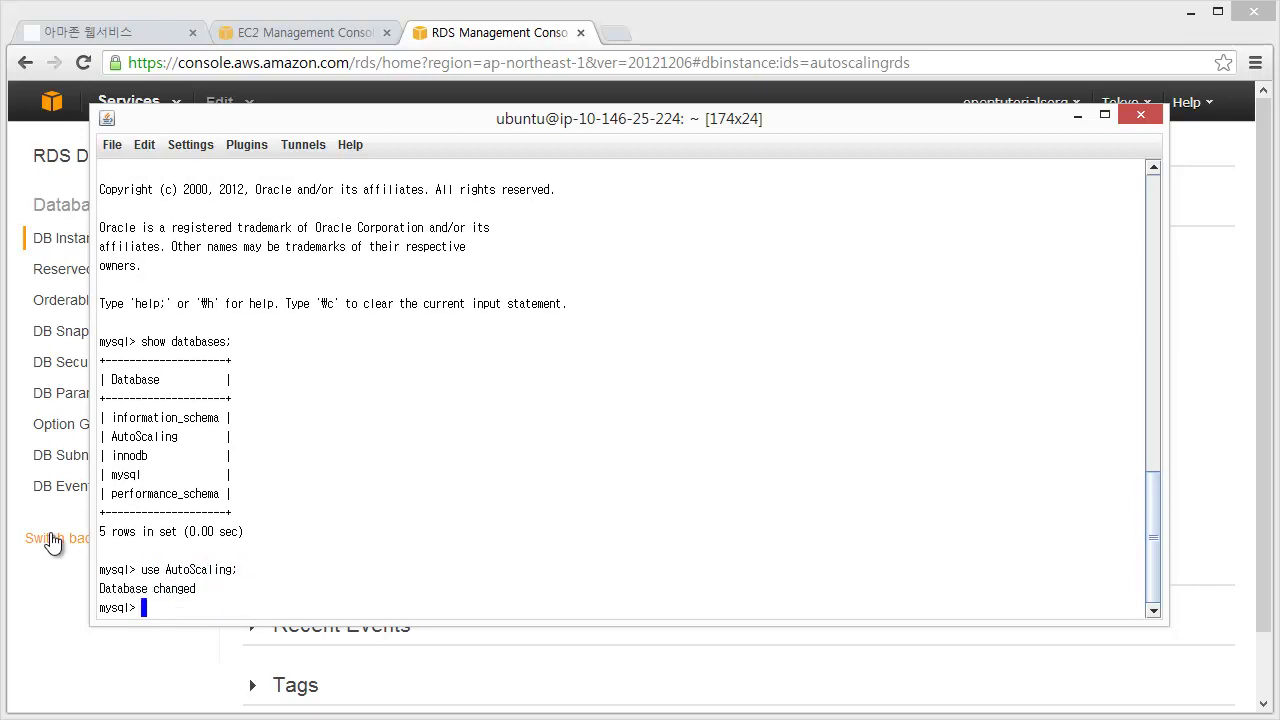
Step: Copy the CREATE TABLE statement for topic from the course page and run it in the MySQL terminal
{"action": "left_click", "coordinate": [69, 36]}
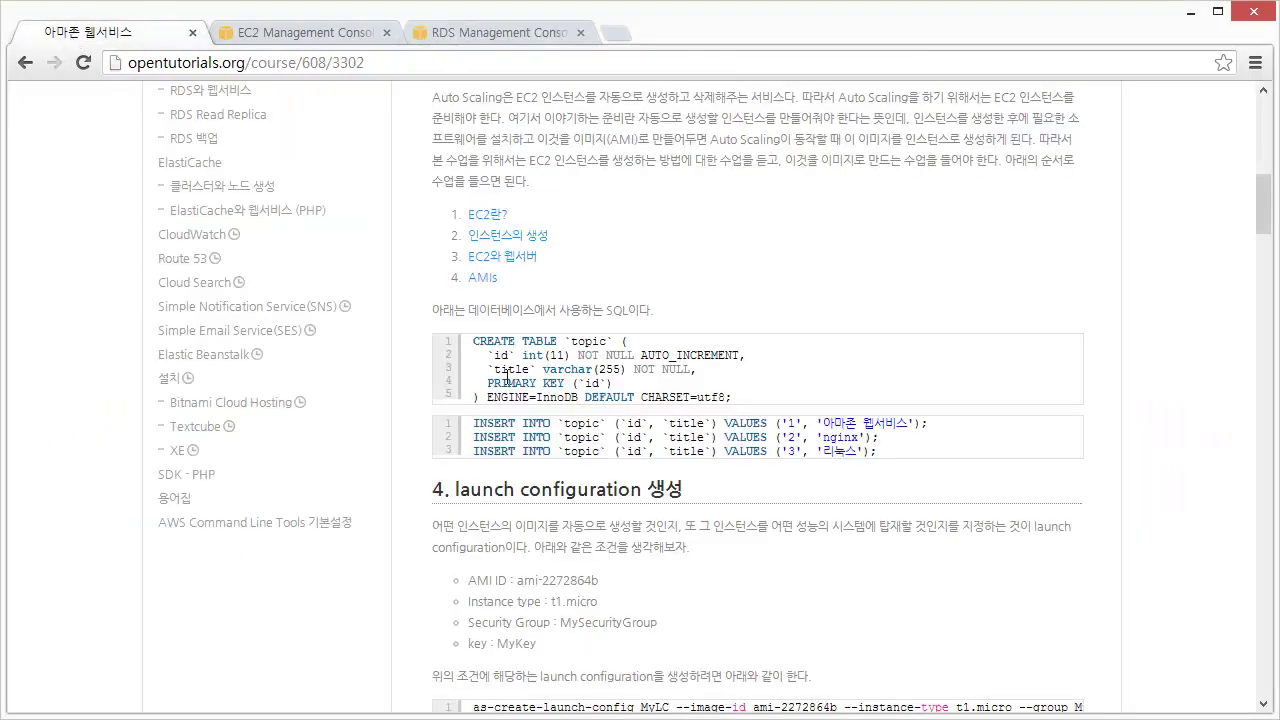
{"action": "left_click_drag", "start_coordinate": [472, 340], "coordinate": [745, 397]}
{"action": "key", "text": "alt+Tab"}
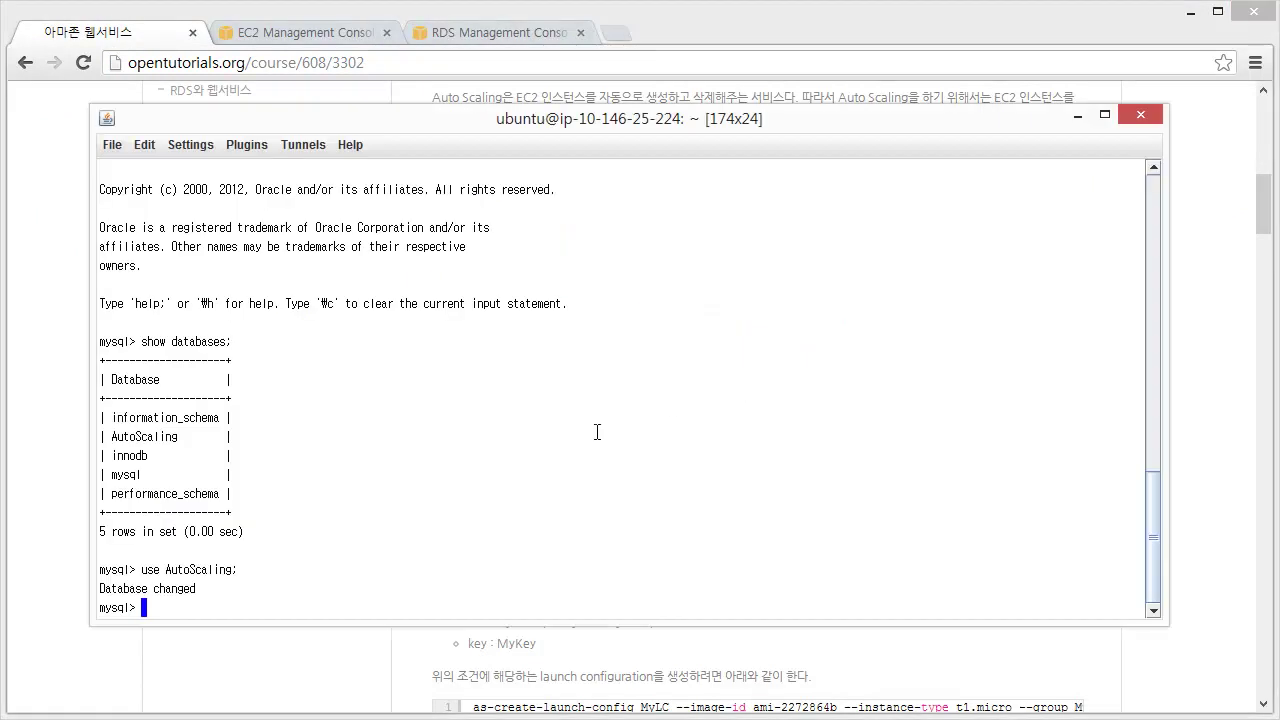
{"action": "left_click", "coordinate": [145, 145]}
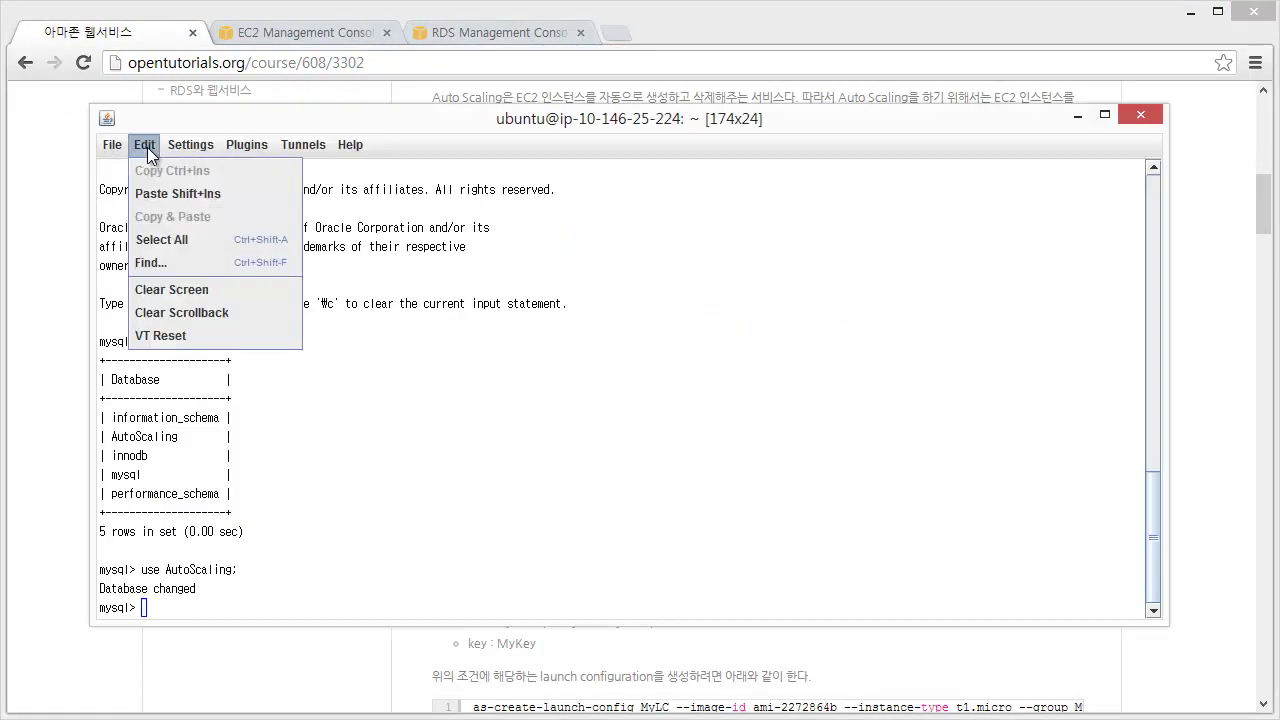
{"action": "left_click", "coordinate": [171, 190]}
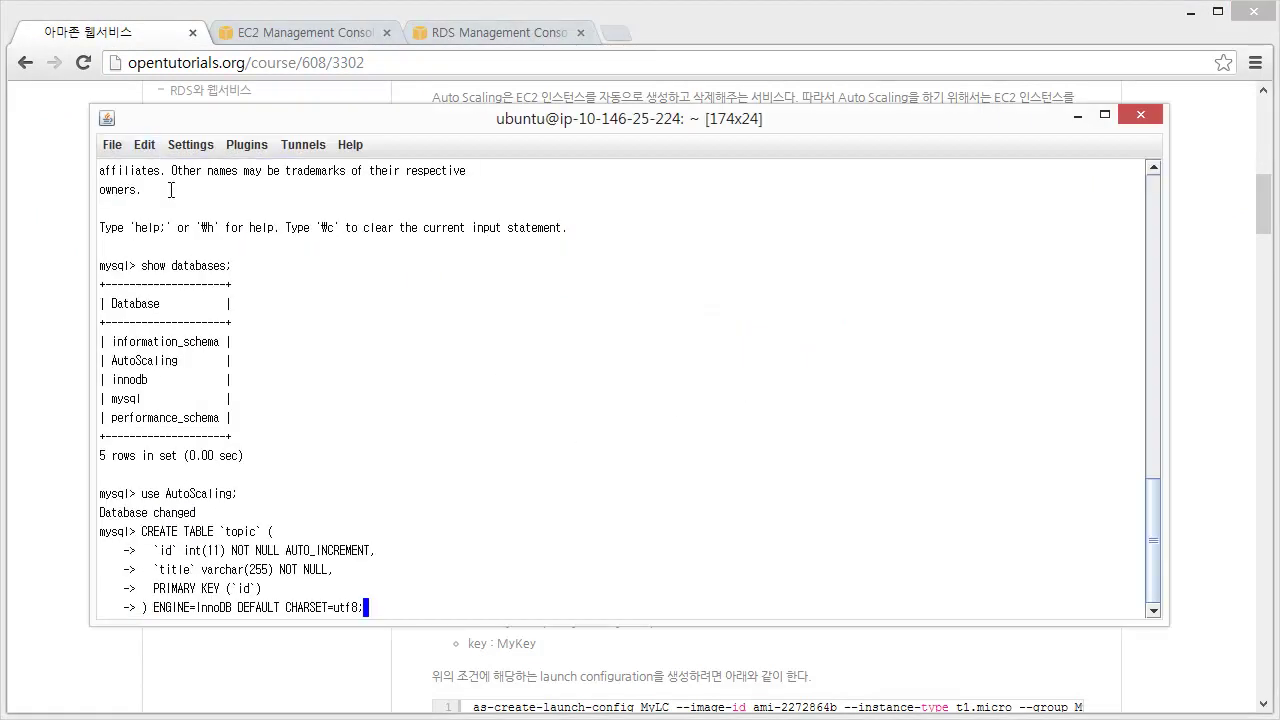
{"action": "key", "text": "Return"}
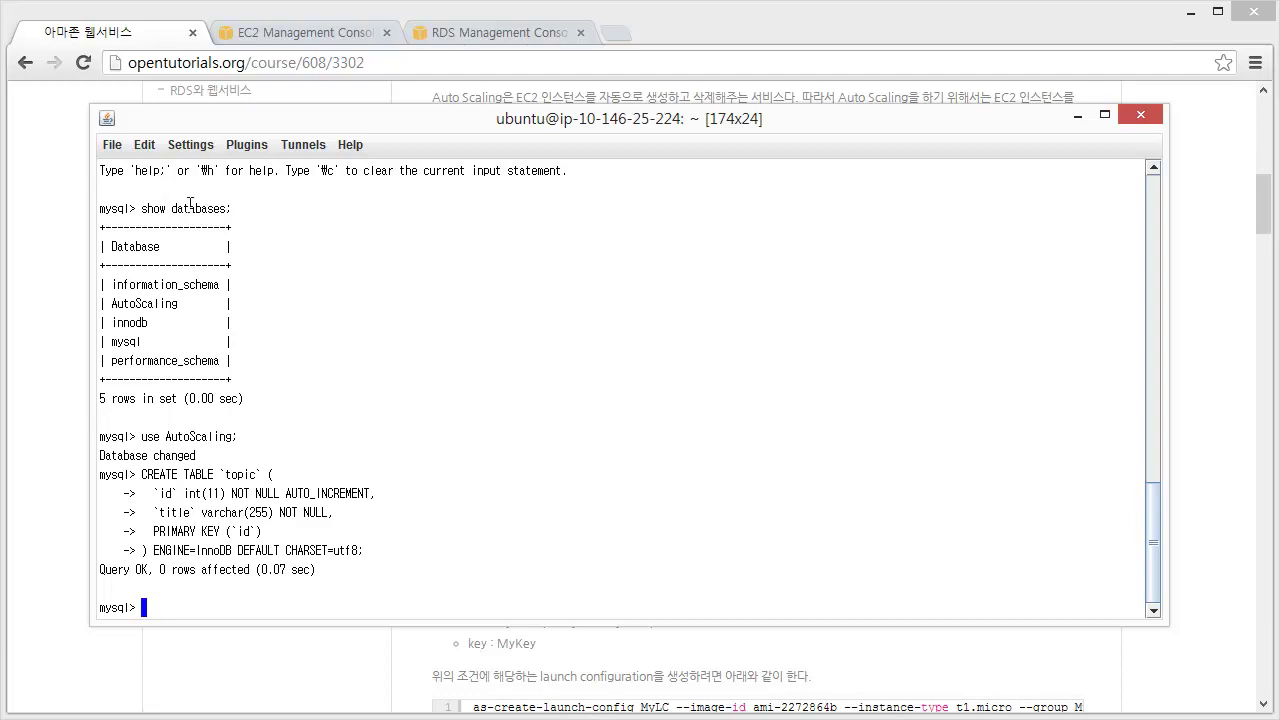
Step: Run the course page's INSERT statements adding 아마존 웹서비스, nginx and 리눅스 to topic, and query all rows of the table
{"action": "key", "text": "alt+Tab"}
{"action": "left_click_drag", "start_coordinate": [473, 421], "coordinate": [912, 448]}
{"action": "key", "text": "alt+Tab"}
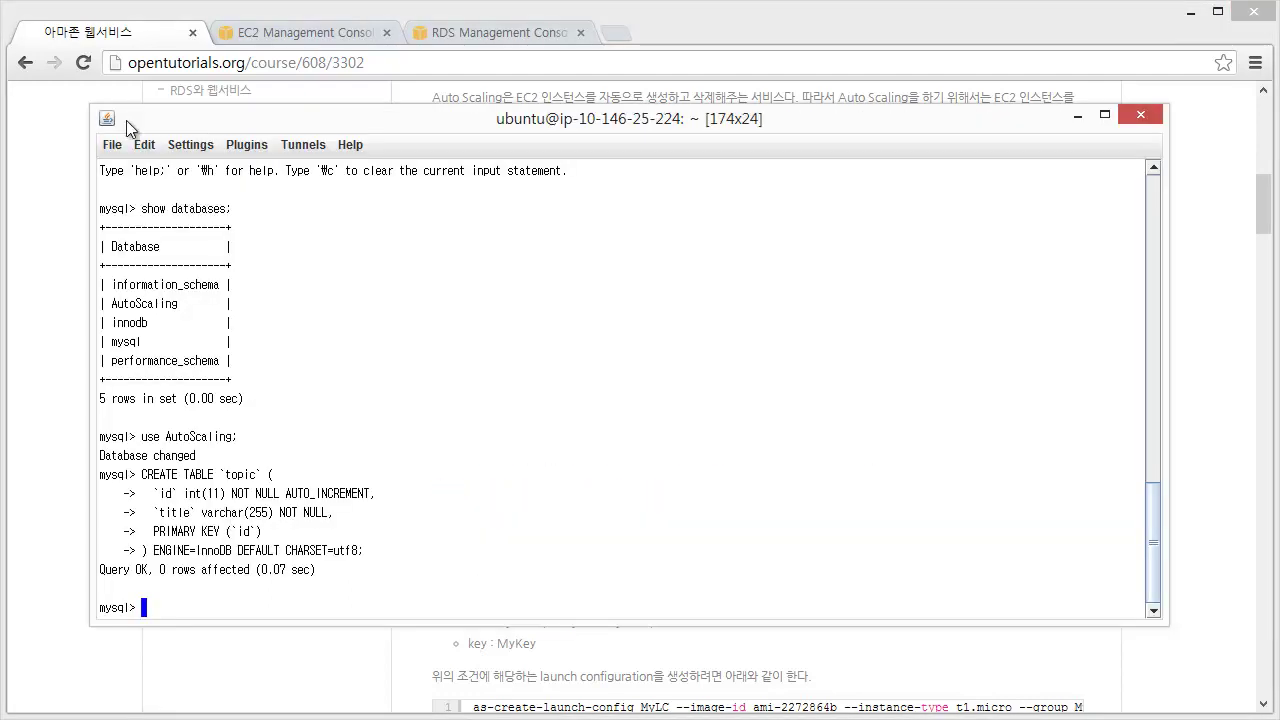
{"action": "left_click", "coordinate": [144, 144]}
{"action": "left_click", "coordinate": [173, 194]}
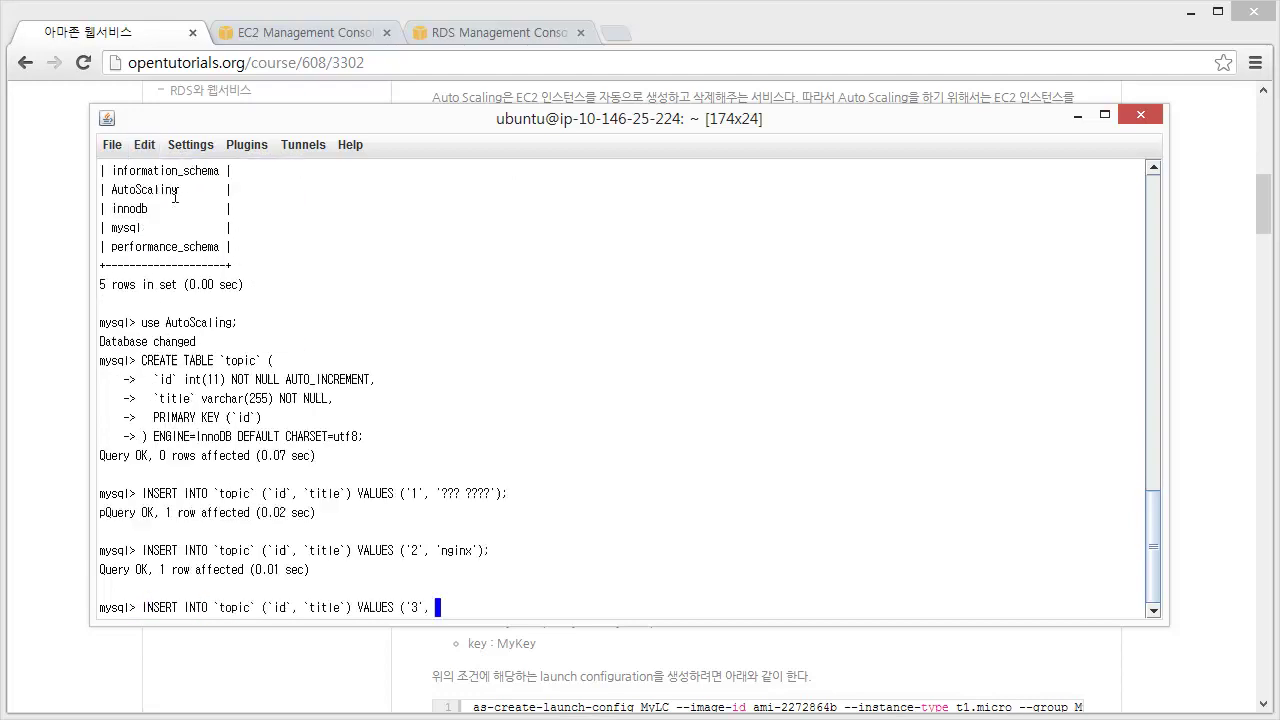
{"action": "key", "text": "Return"}
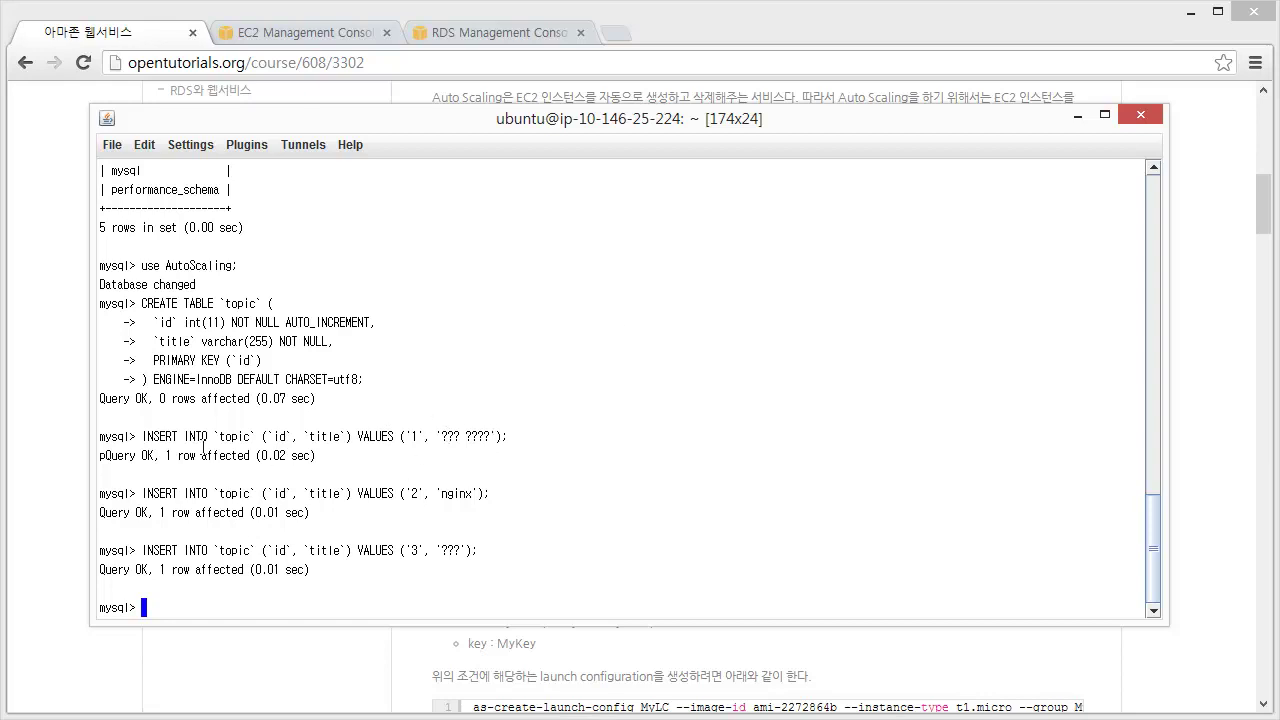
{"action": "type", "text": "select * from topic;"}
{"action": "key", "text": "Return"}
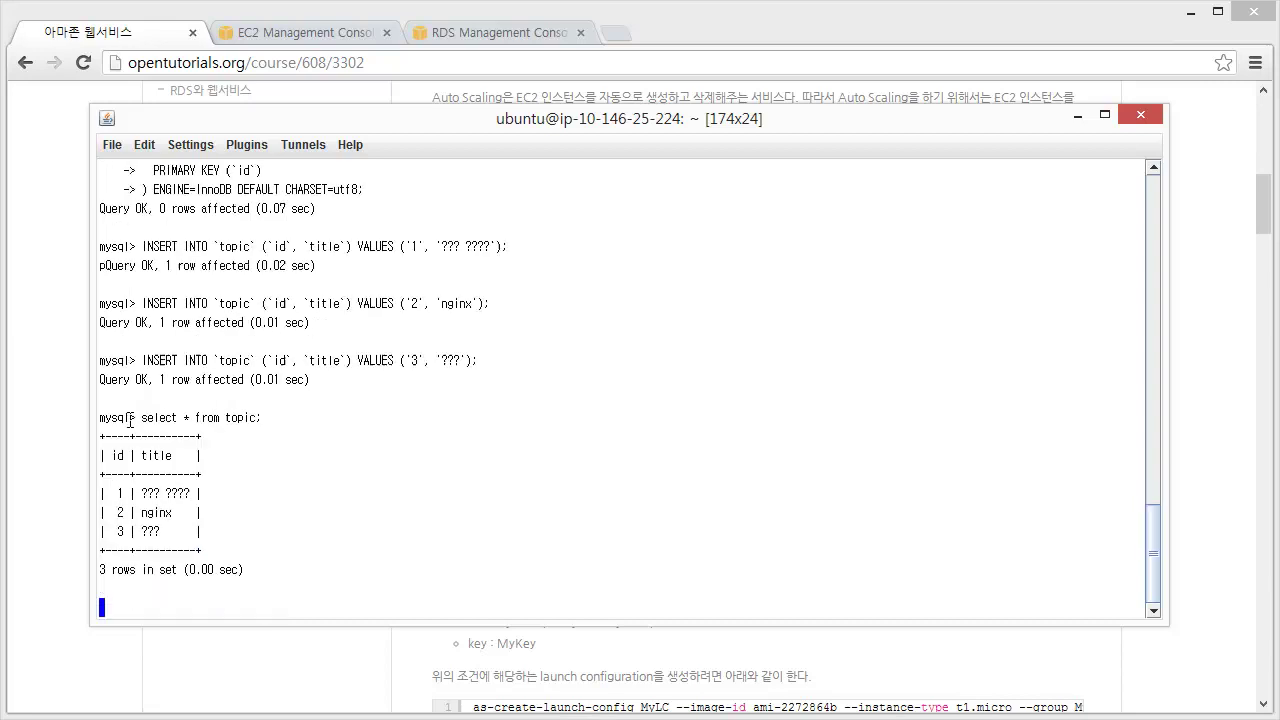